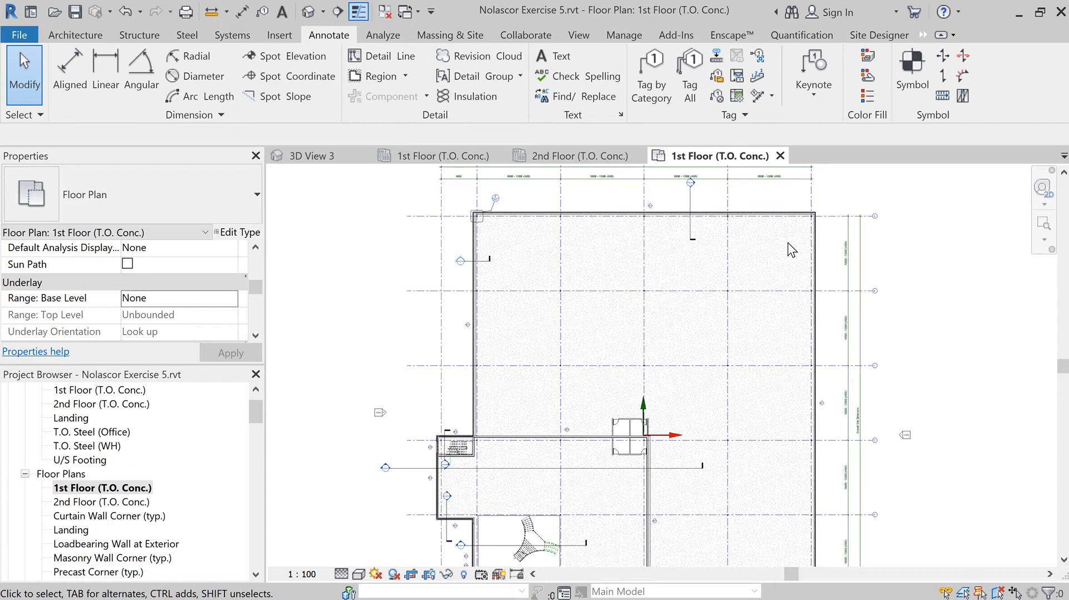
- Start placing a door and browse to the Doors folder of the Canada family library for loading
left_click(75, 34)
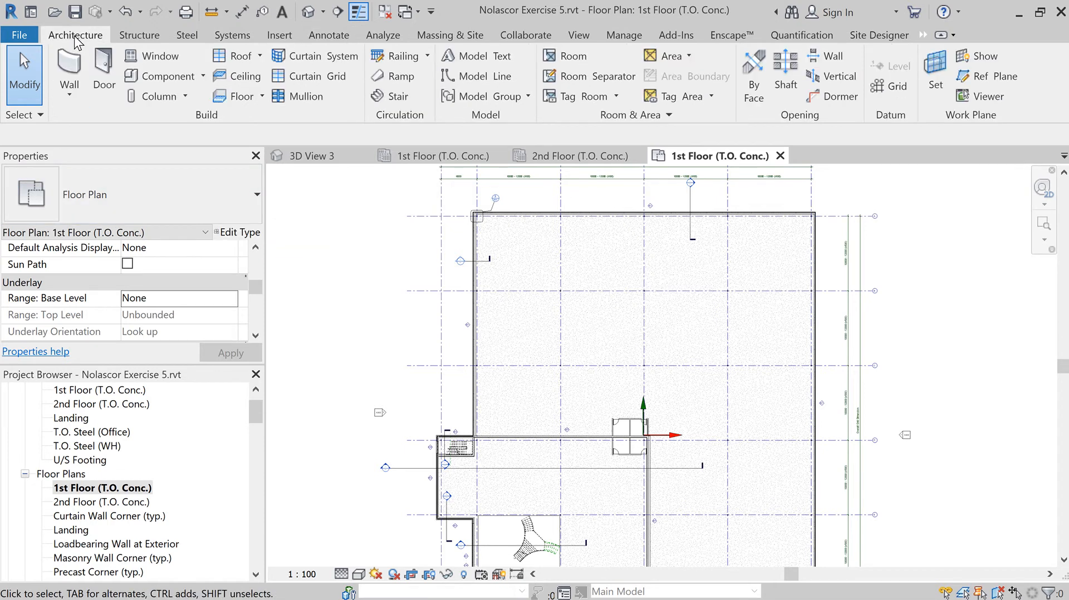
left_click(104, 72)
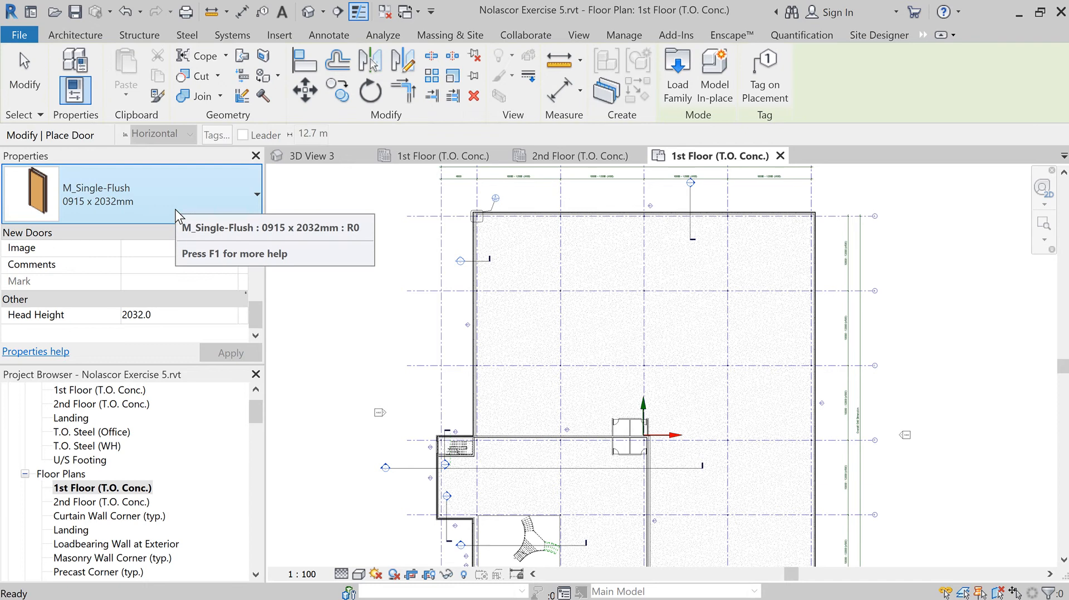
left_click(217, 201)
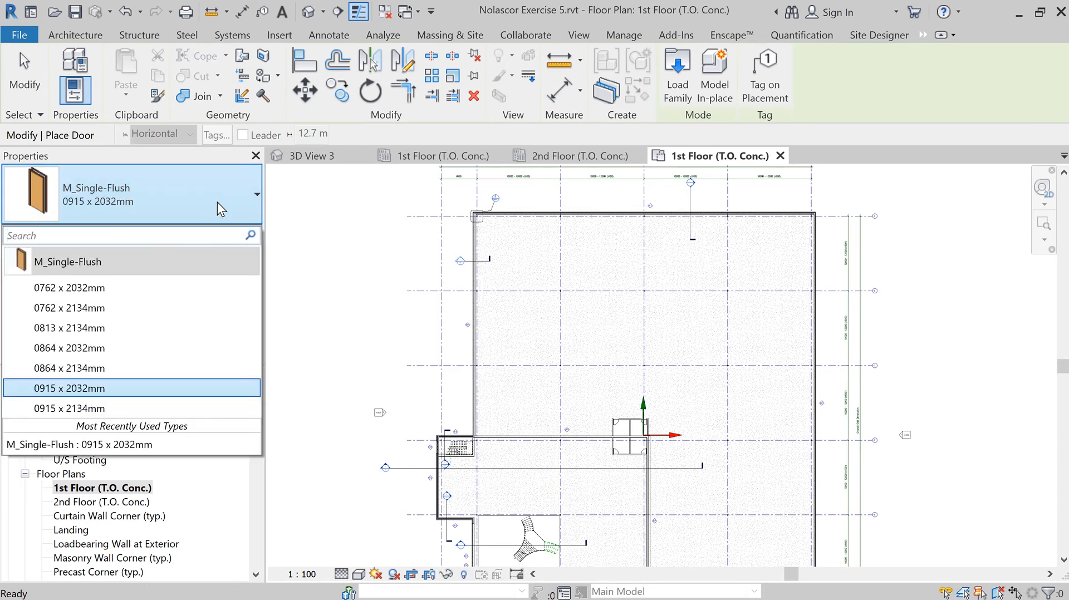
left_click(689, 88)
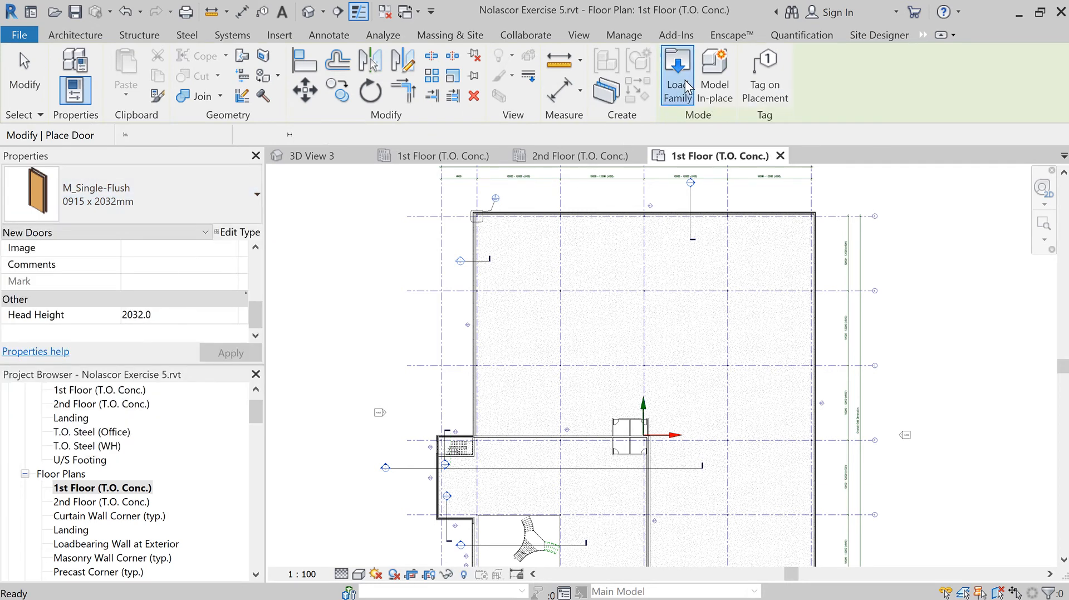
left_click(689, 88)
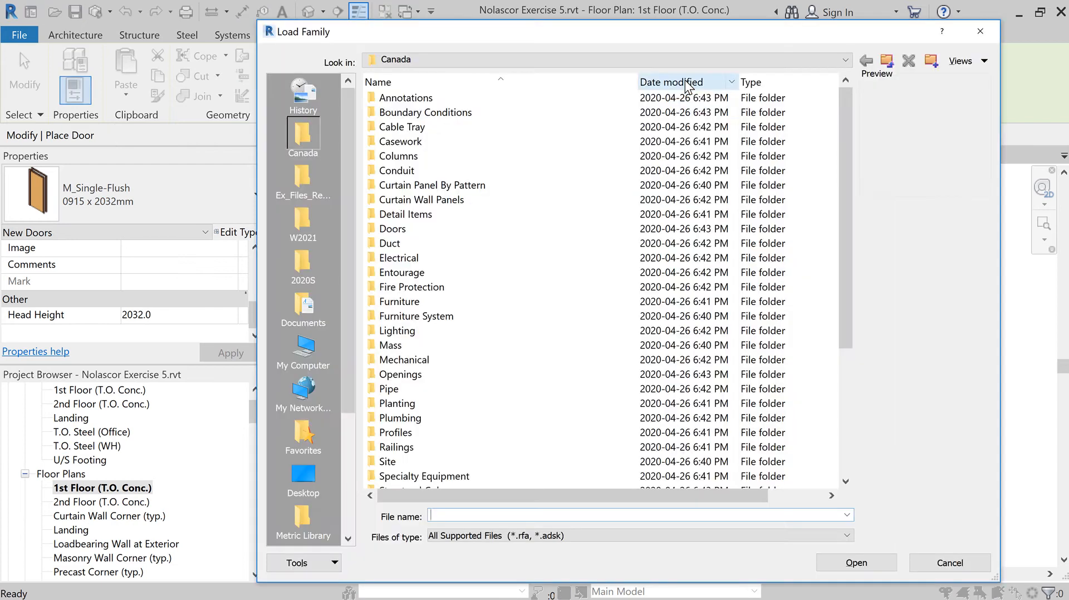
left_click(454, 232)
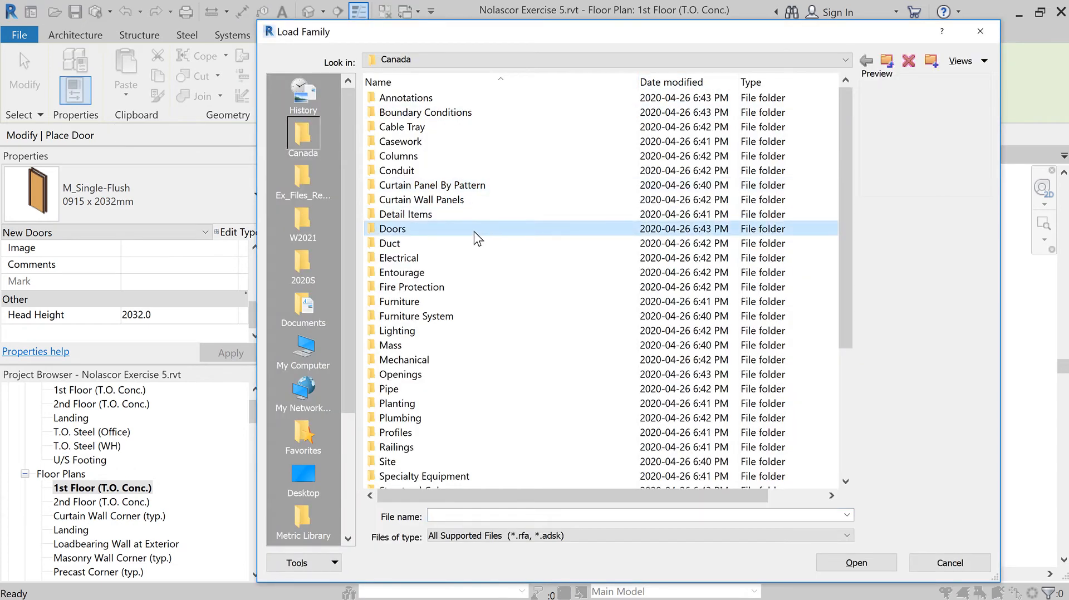
double_click(474, 232)
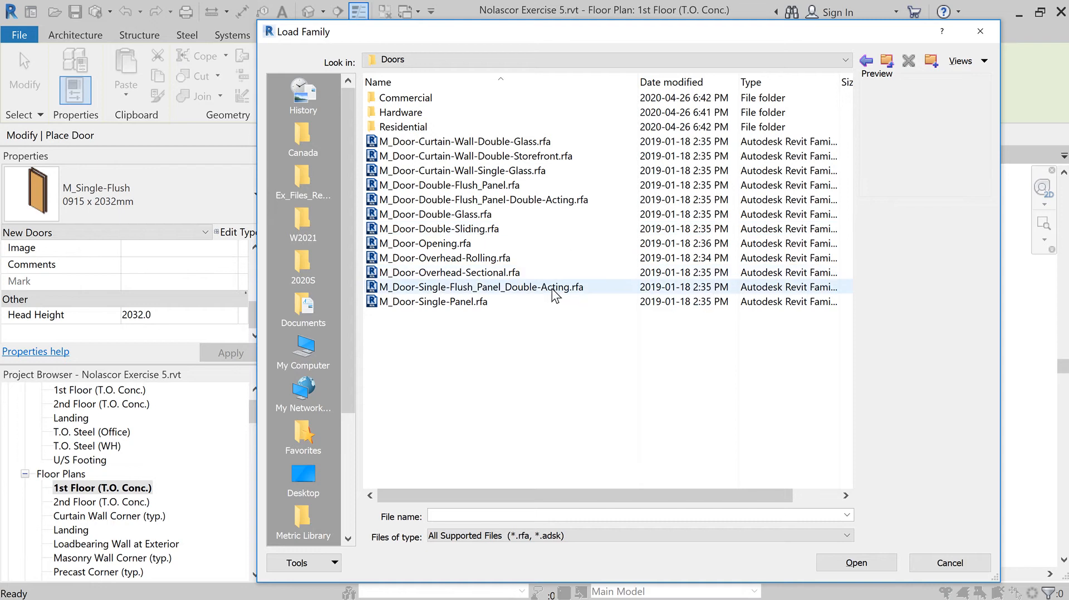
- Preview the overhead rolling door family and look through the Commercial and Residential door family folders
left_click(558, 258)
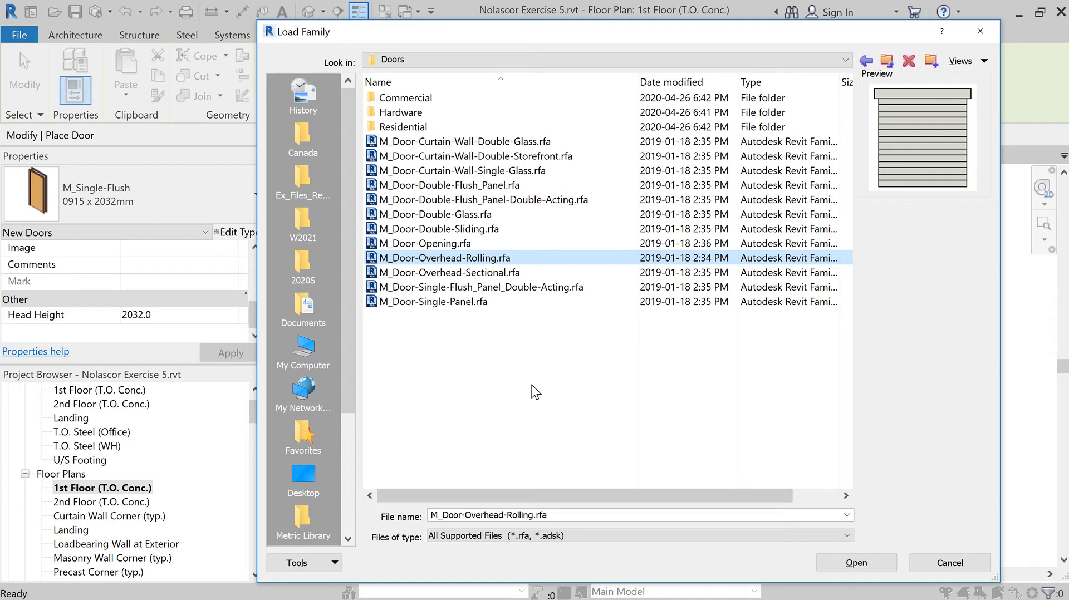
double_click(469, 99)
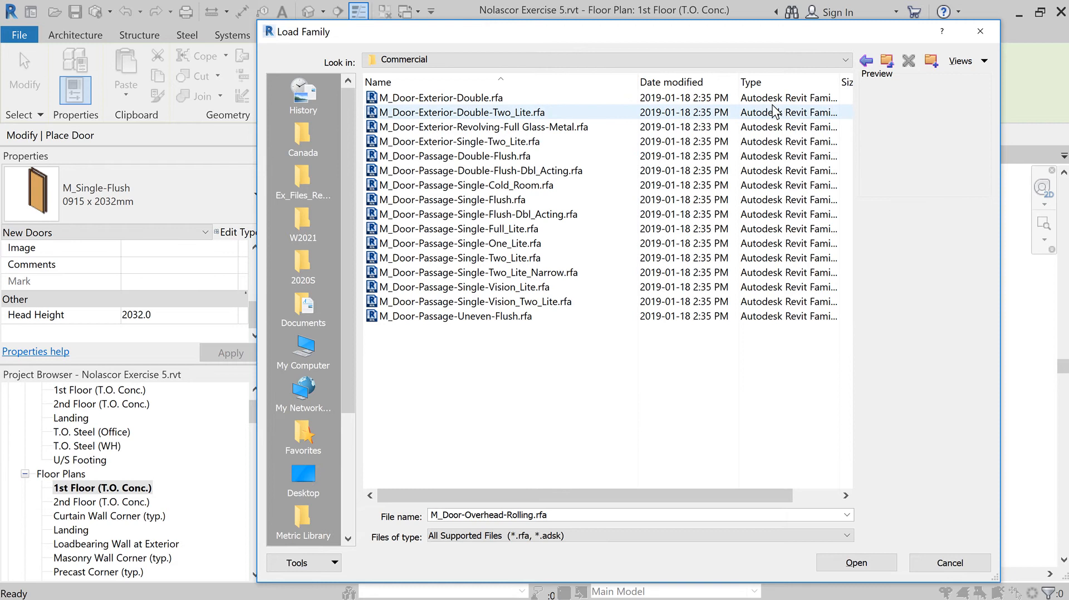
left_click(887, 61)
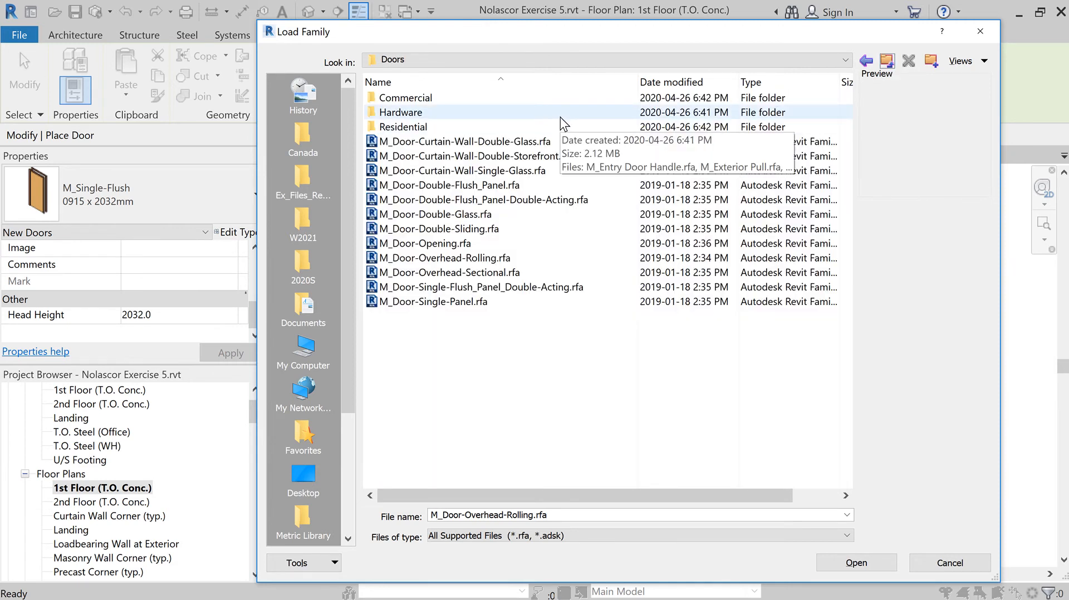
left_click(540, 129)
double_click(541, 133)
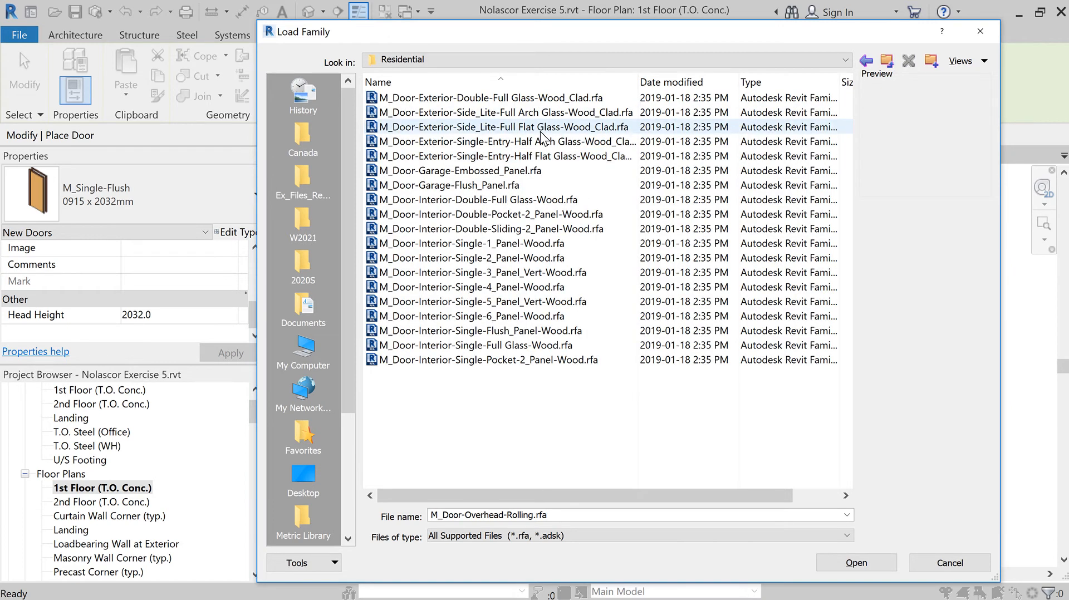
left_click(887, 62)
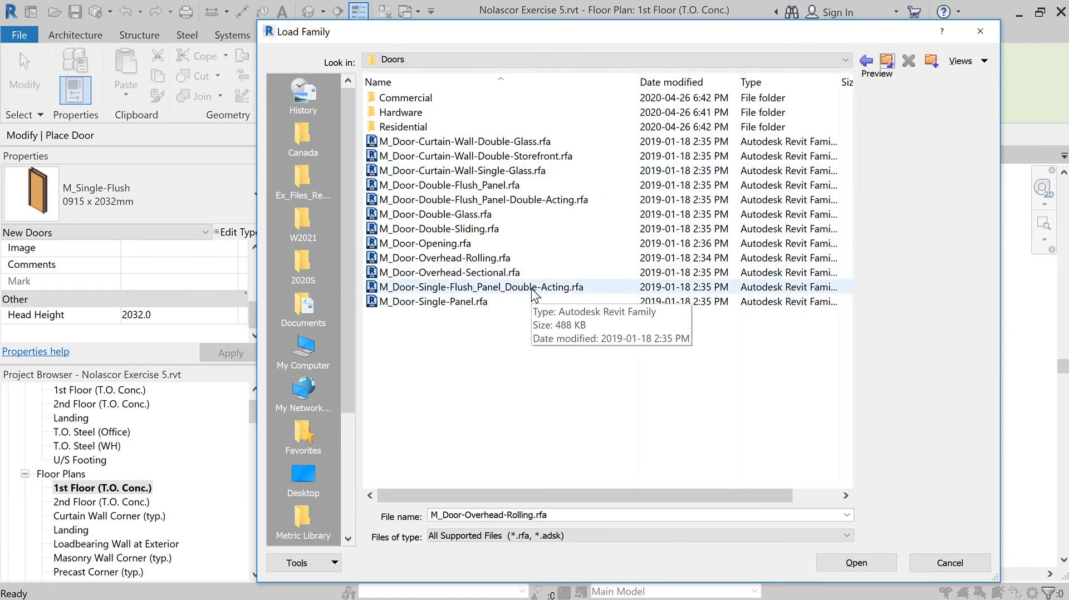
- Compare previews of the overhead, single and opening door families, and load M_Door-Overhead-Rolling.rfa from the Doors folder
left_click(532, 258)
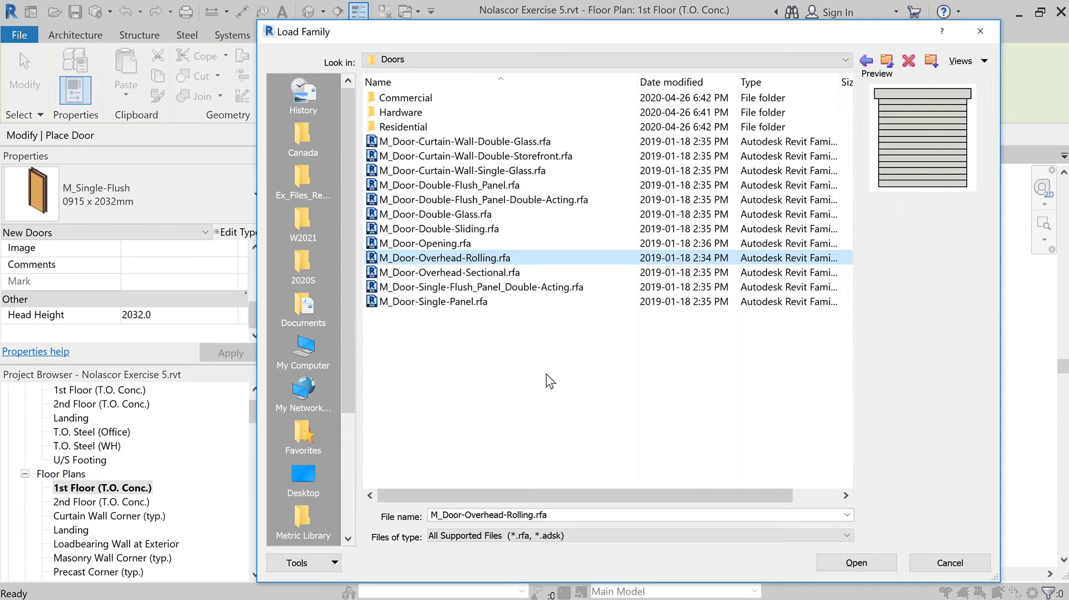
left_click(522, 274)
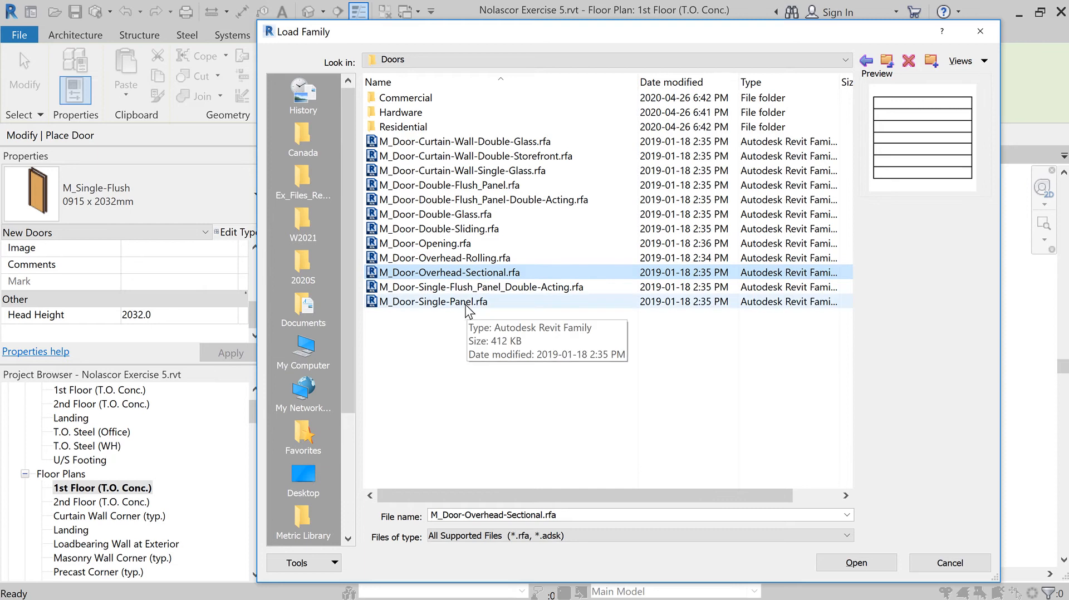
left_click(481, 289)
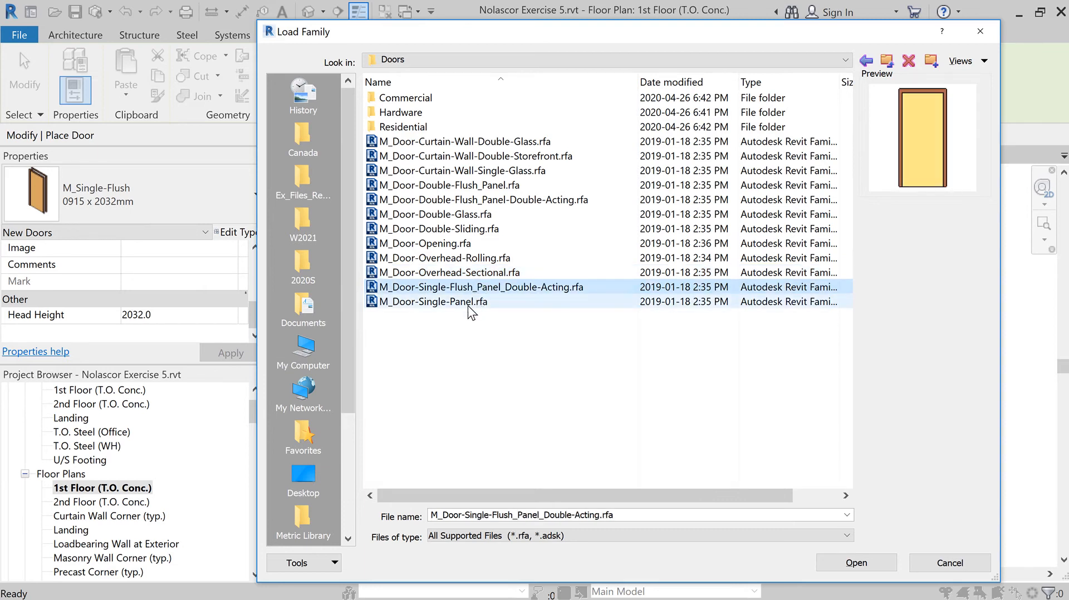
left_click(470, 305)
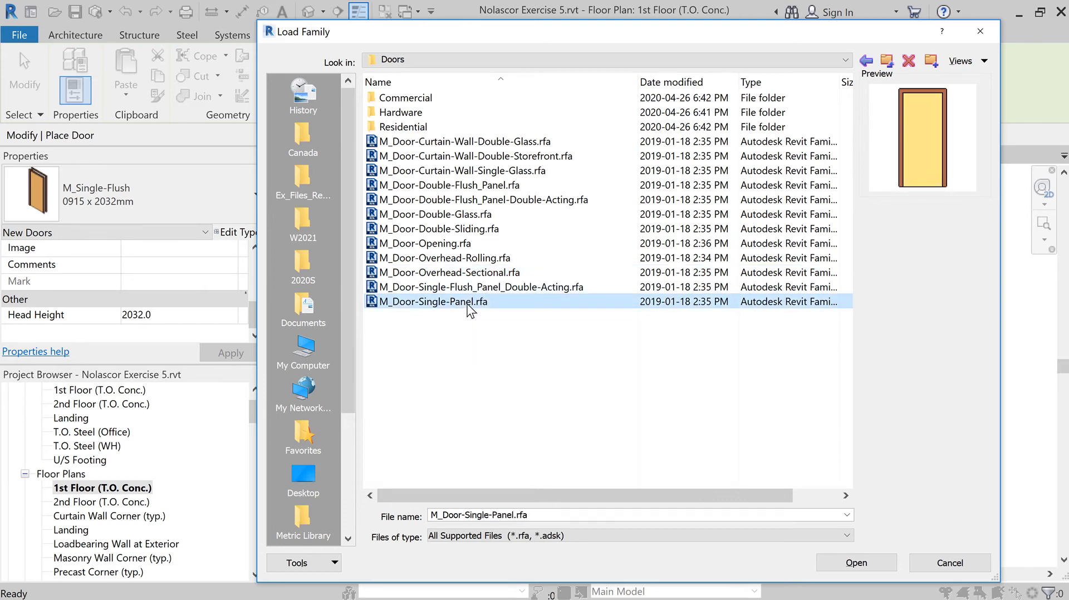
left_click(457, 247)
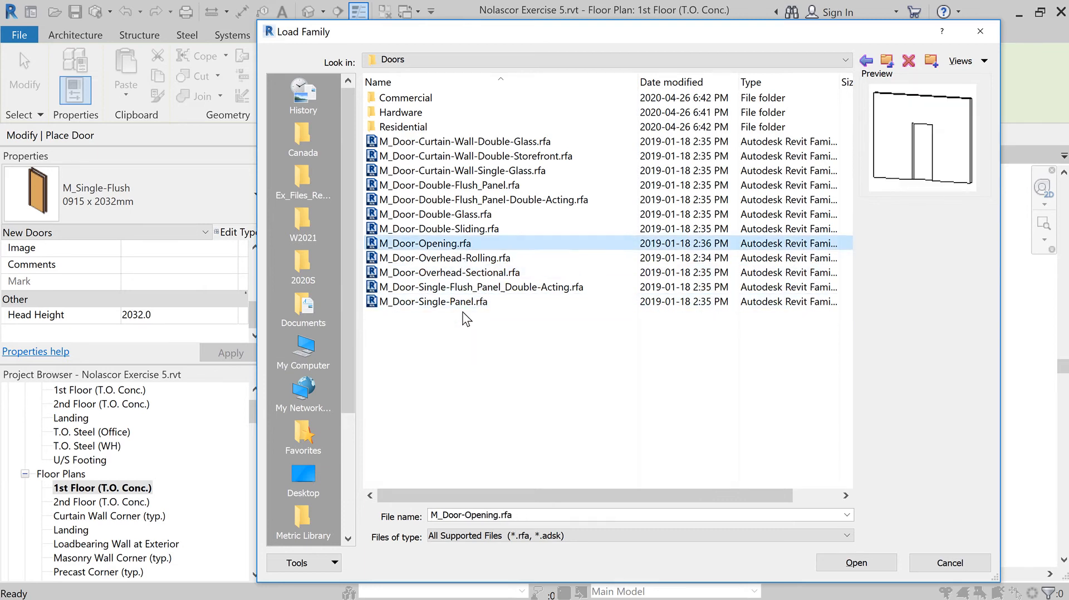
left_click(474, 258)
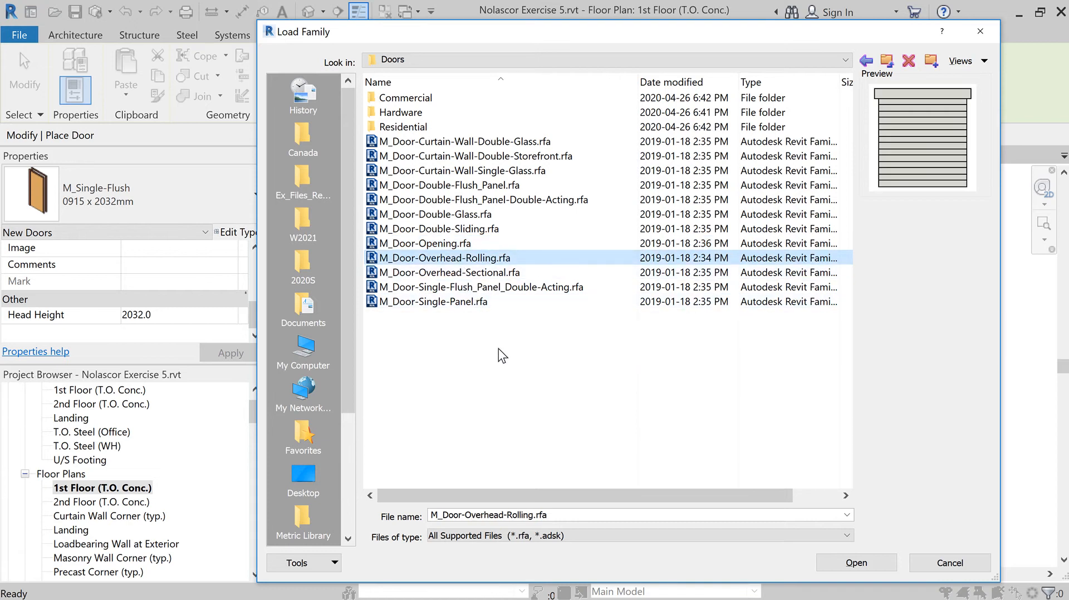
left_click(856, 562)
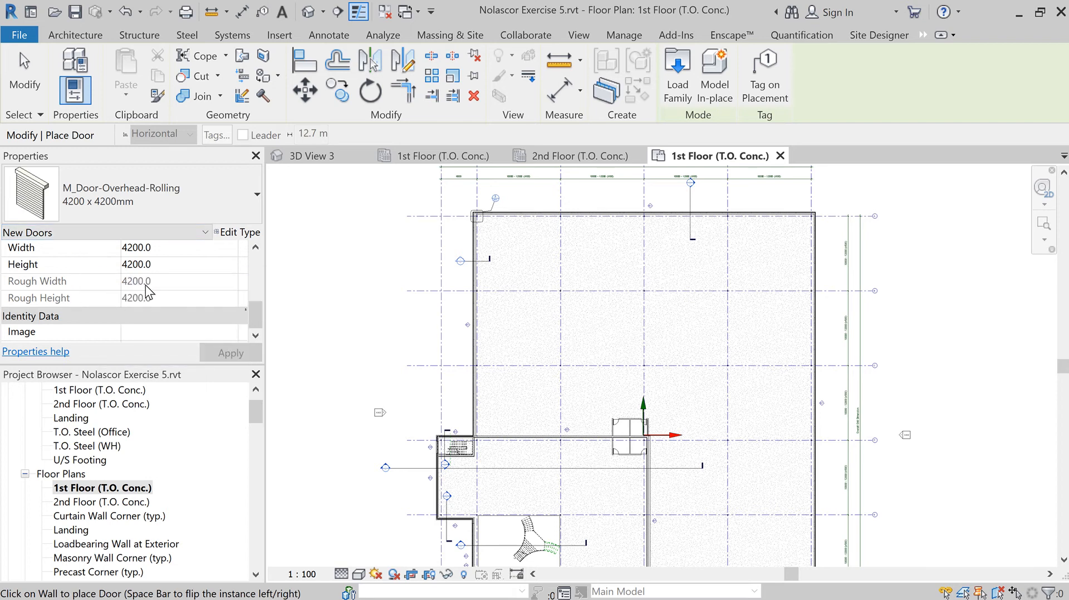
- Examine the dimensions and type properties of the 4200 x 4200mm overhead rolling door without changing them
scroll(156, 285, "up", 1)
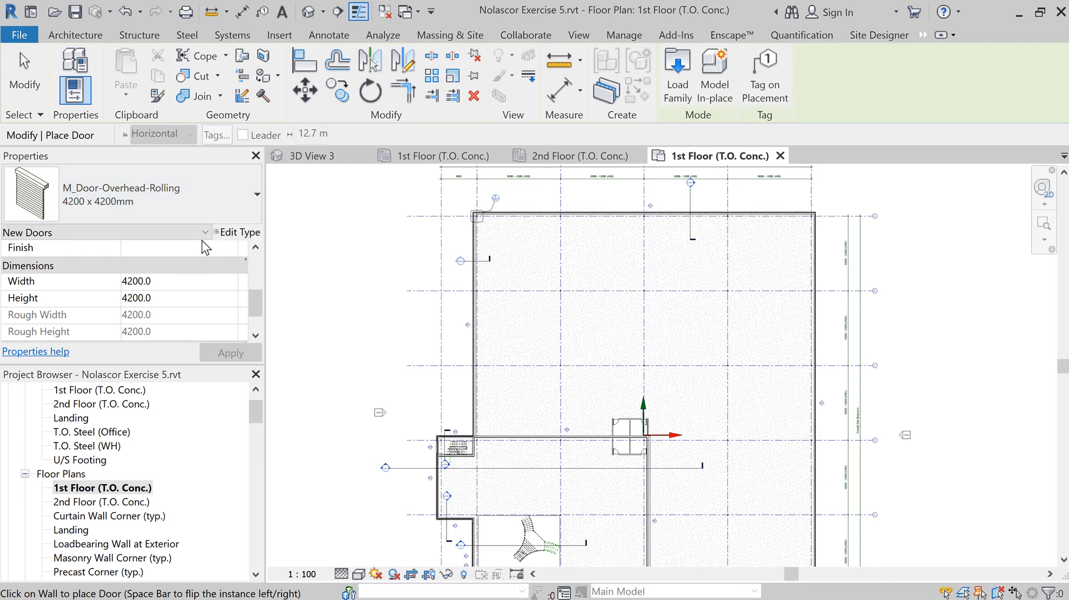
left_click(234, 233)
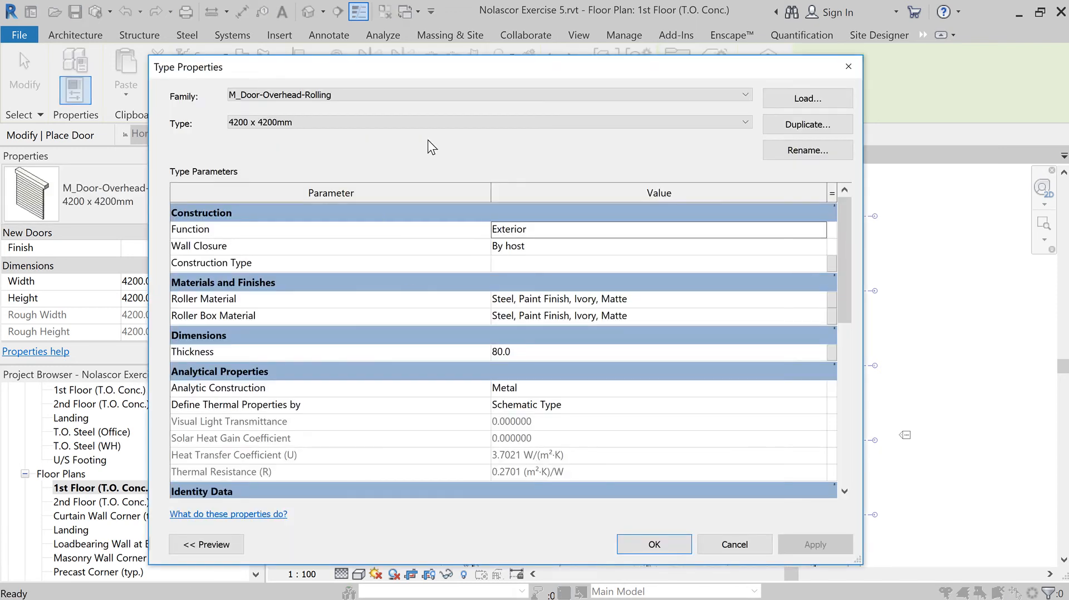
left_click_drag(437, 77, 501, 58)
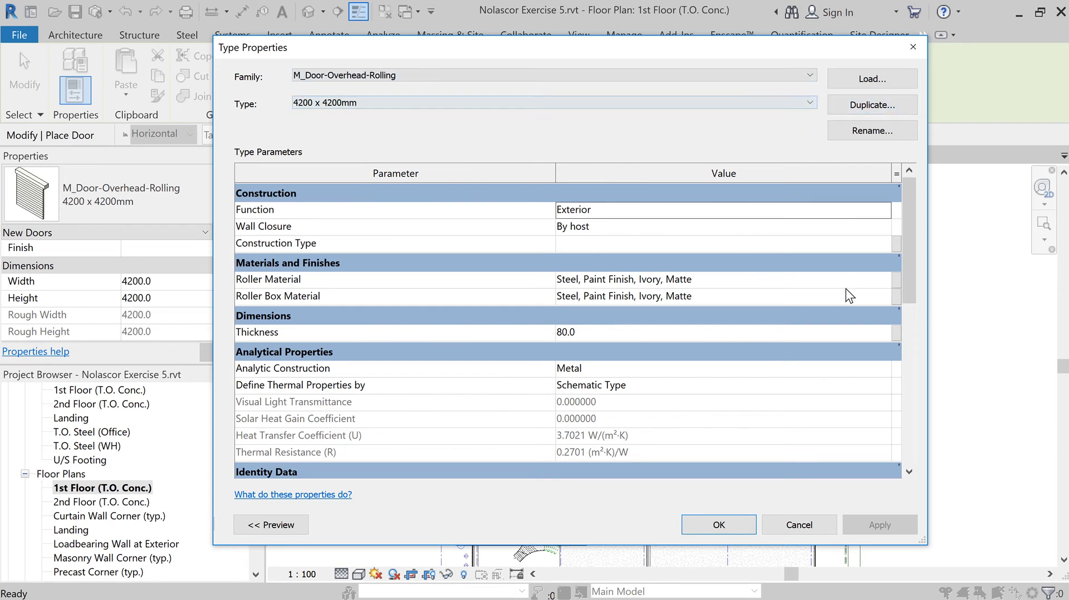
left_click(810, 523)
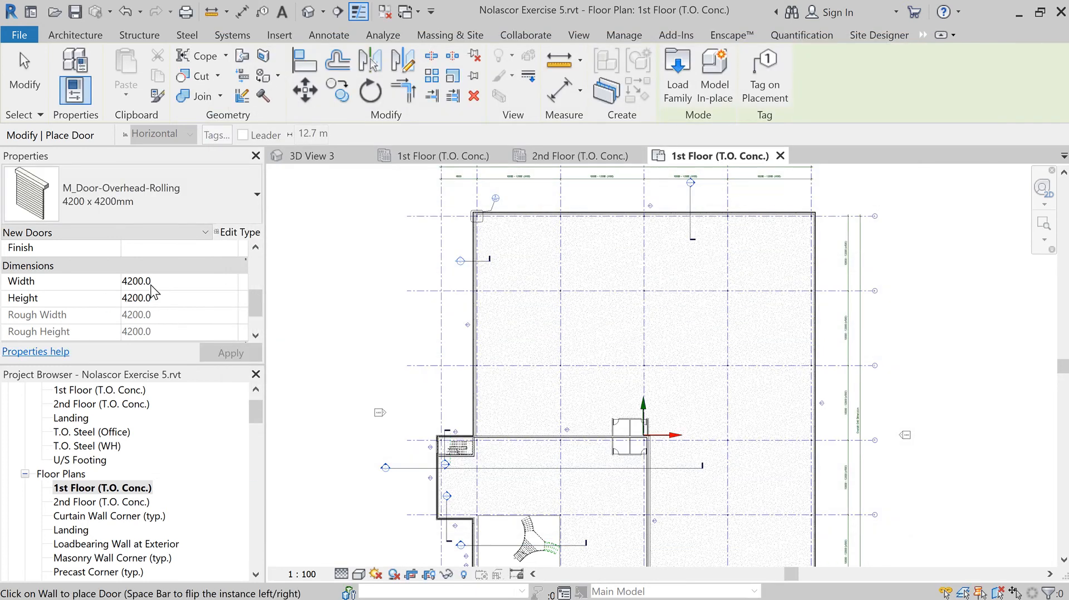
- Place two 4200 x 4200mm overhead rolling doors in the right-hand exterior wall between grids A and B
scroll(819, 234, "up", 3)
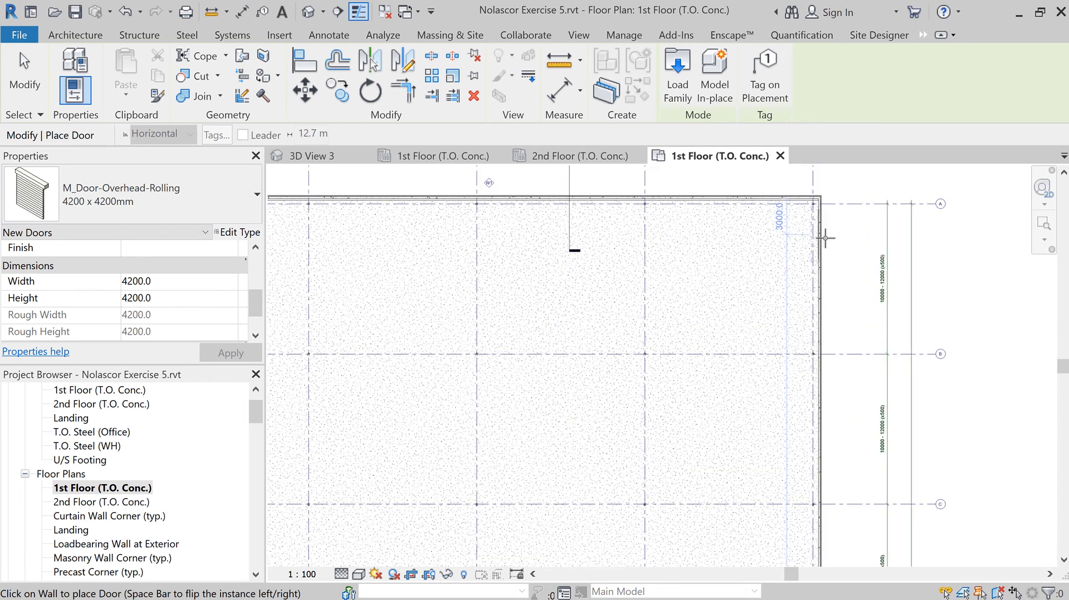
left_click(826, 238)
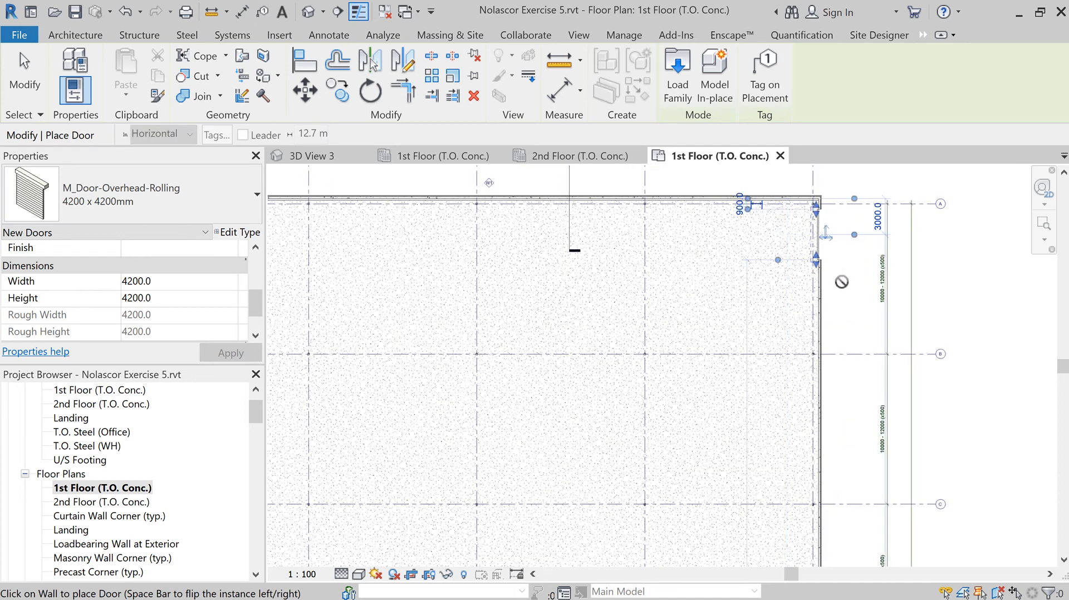
left_click(825, 305)
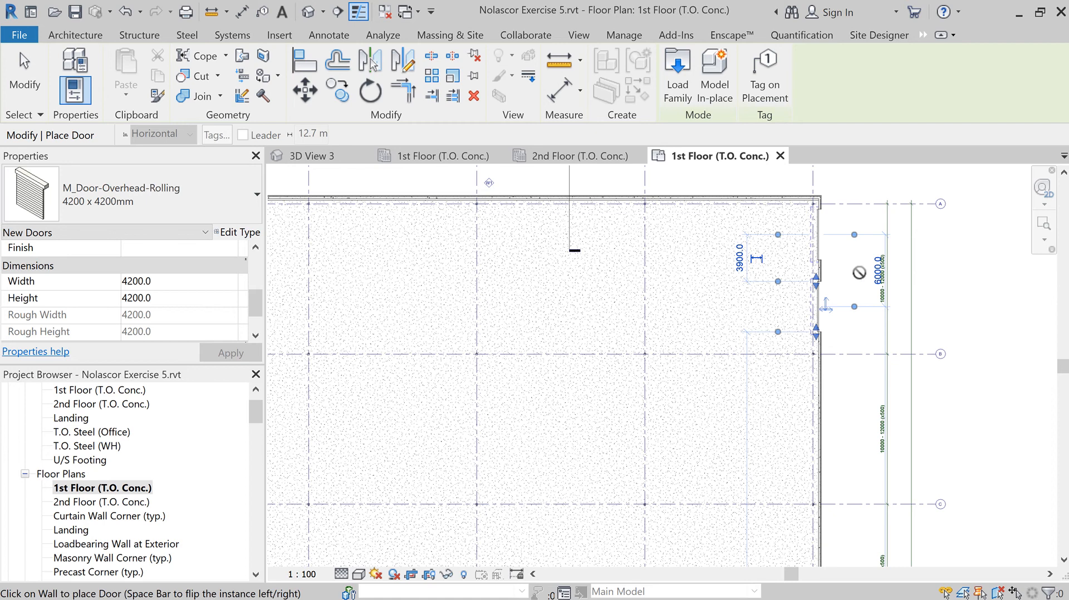
scroll(872, 235, "up", 2)
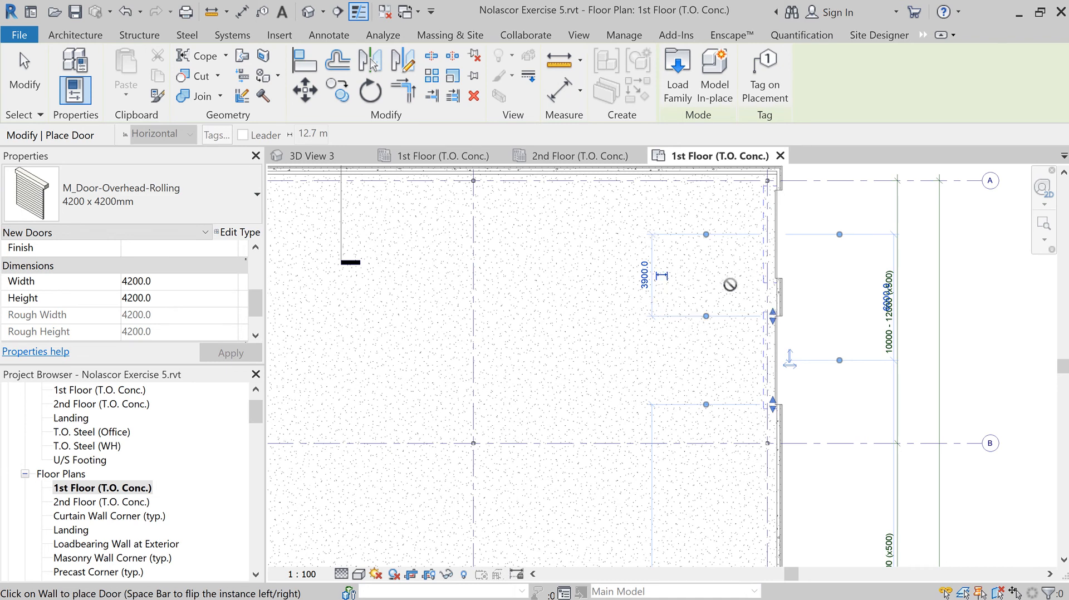
left_click(26, 99)
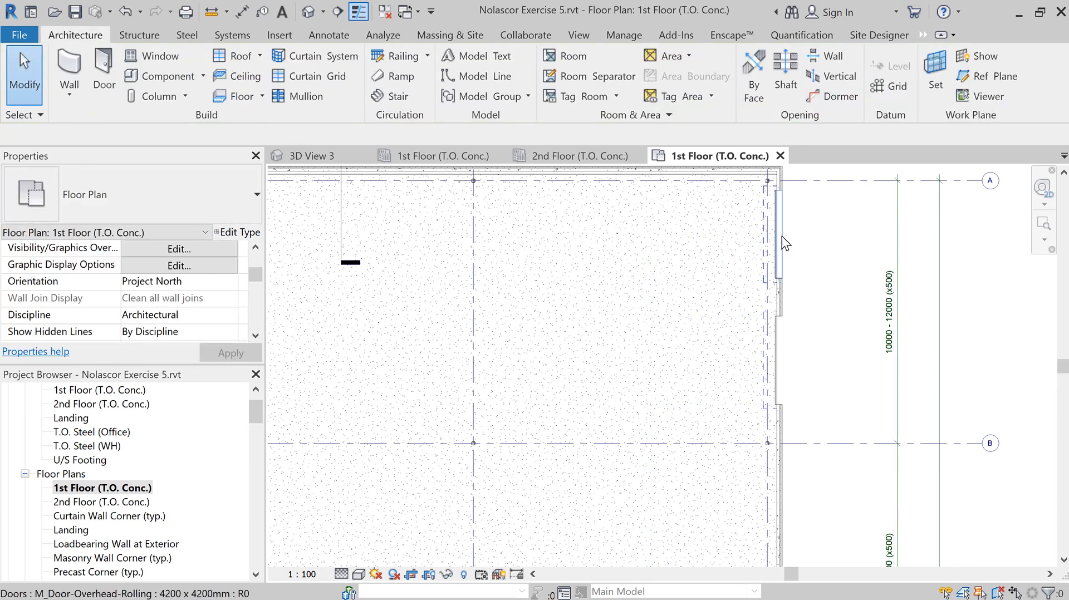
- Reference the upper overhead door's temporary dimension to grid A and set the distance to the door's centre to 3500 mm
left_click(784, 236)
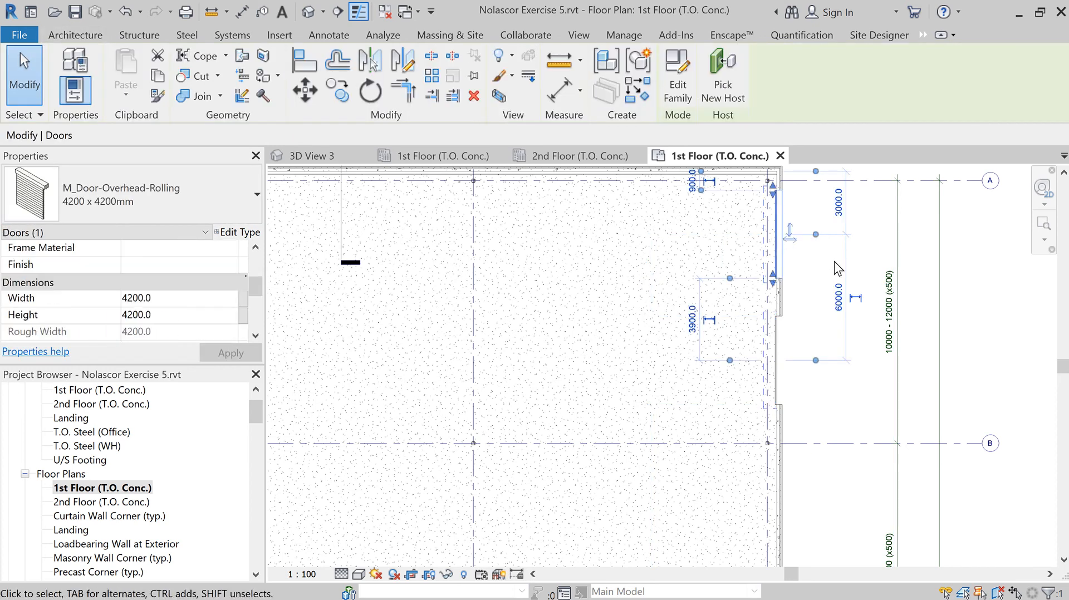
scroll(836, 267, "down", 1)
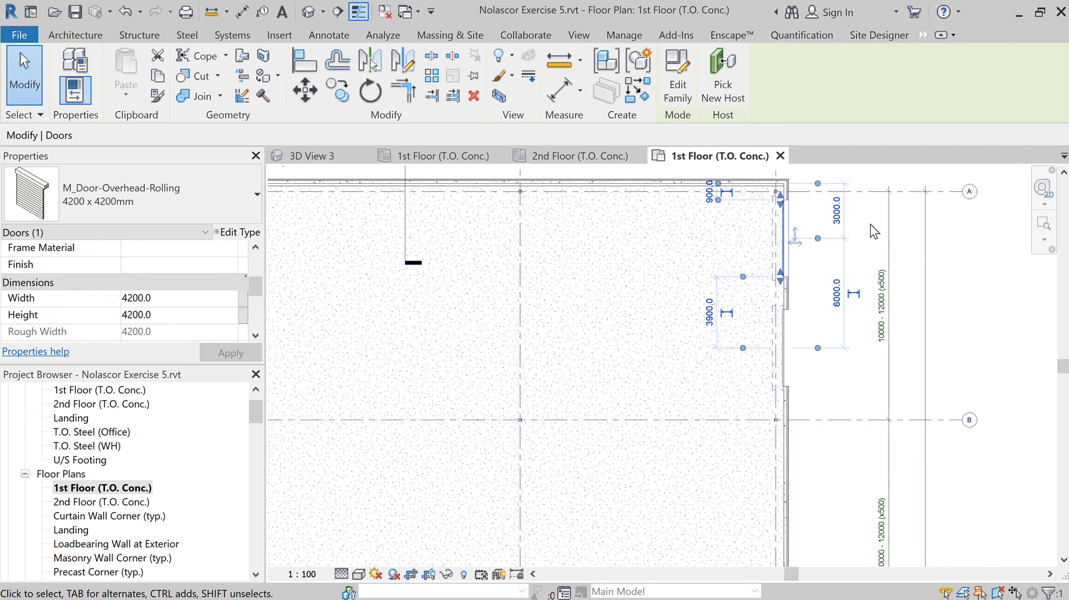
middle_click_drag(870, 224, 755, 308)
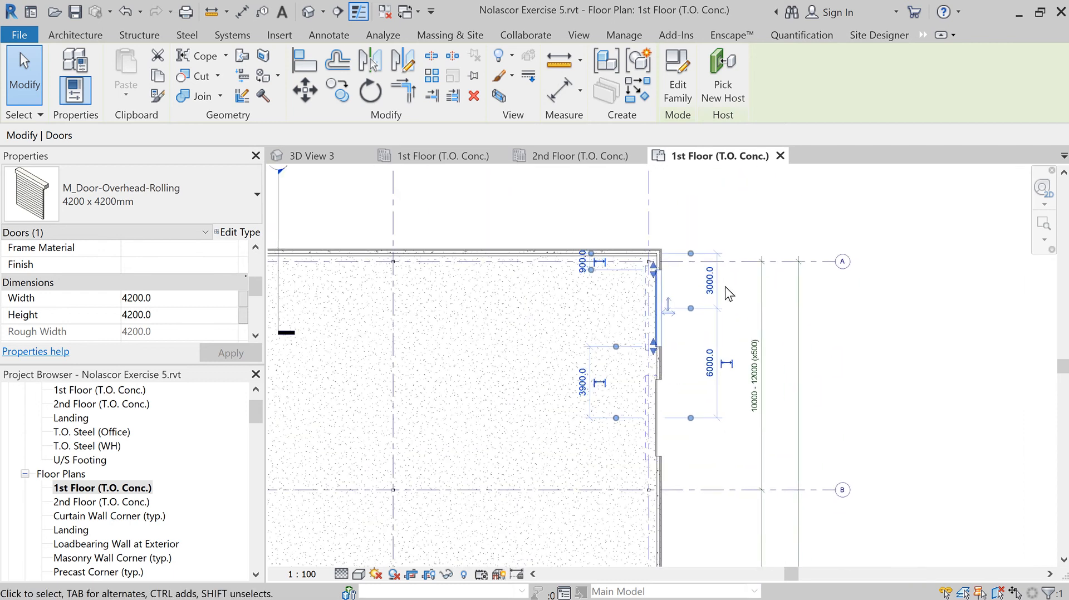
scroll(756, 301, "up", 1)
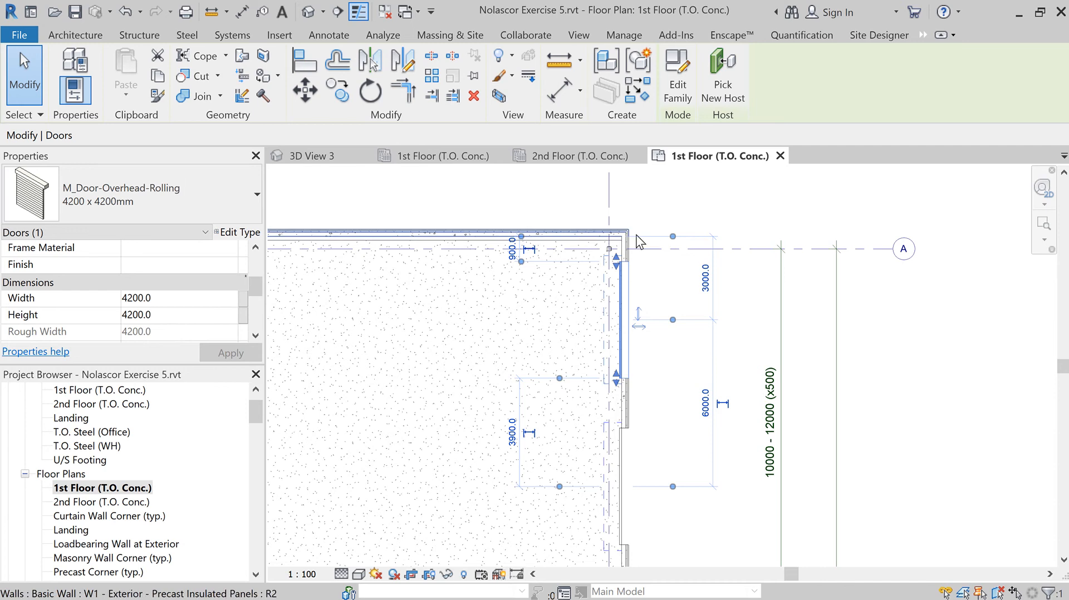
left_click_drag(675, 243, 675, 247)
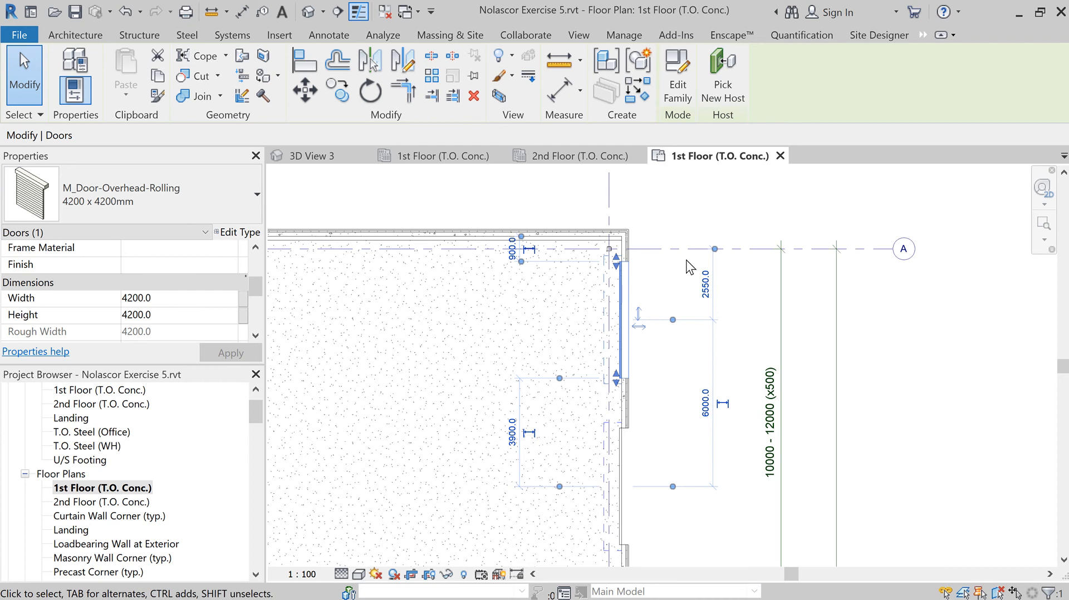
left_click(704, 298)
type("3500")
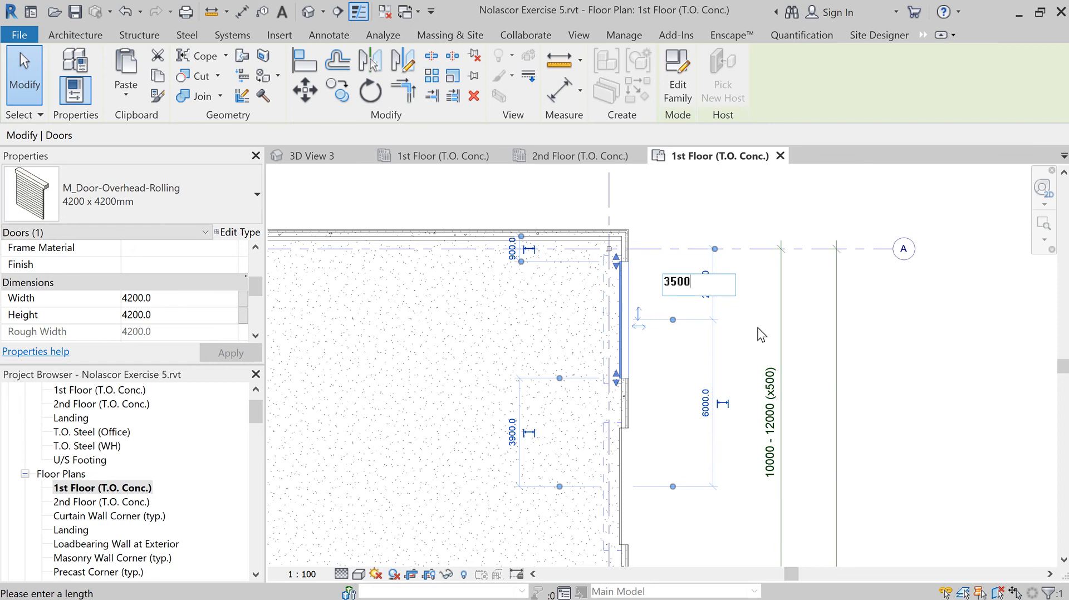
key("Return")
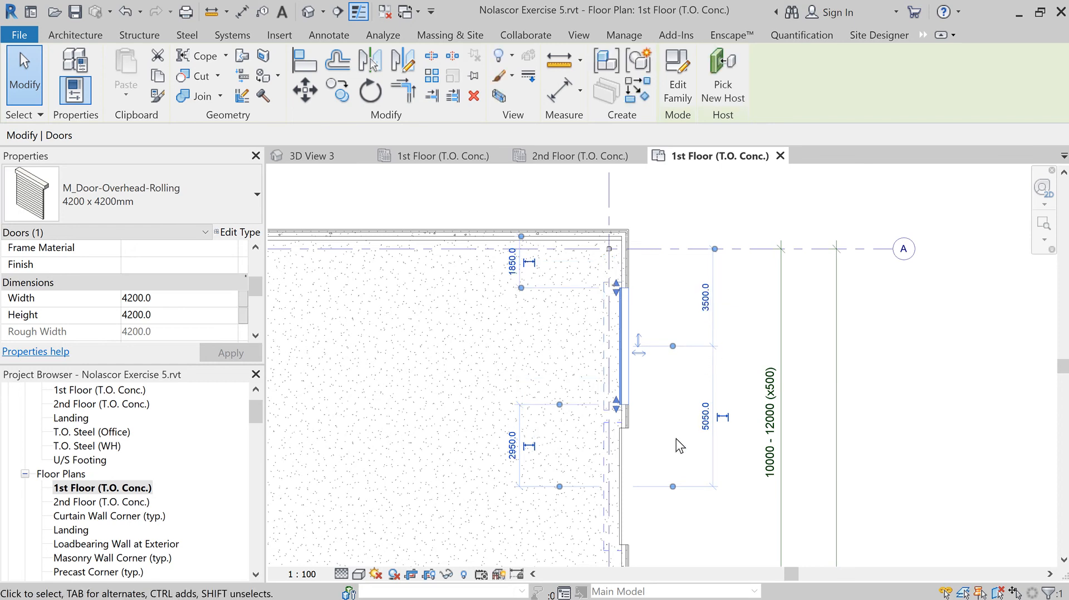
- Try to move the witness line of the lower overhead door's temporary dimension onto grid B
scroll(676, 438, "down", 1)
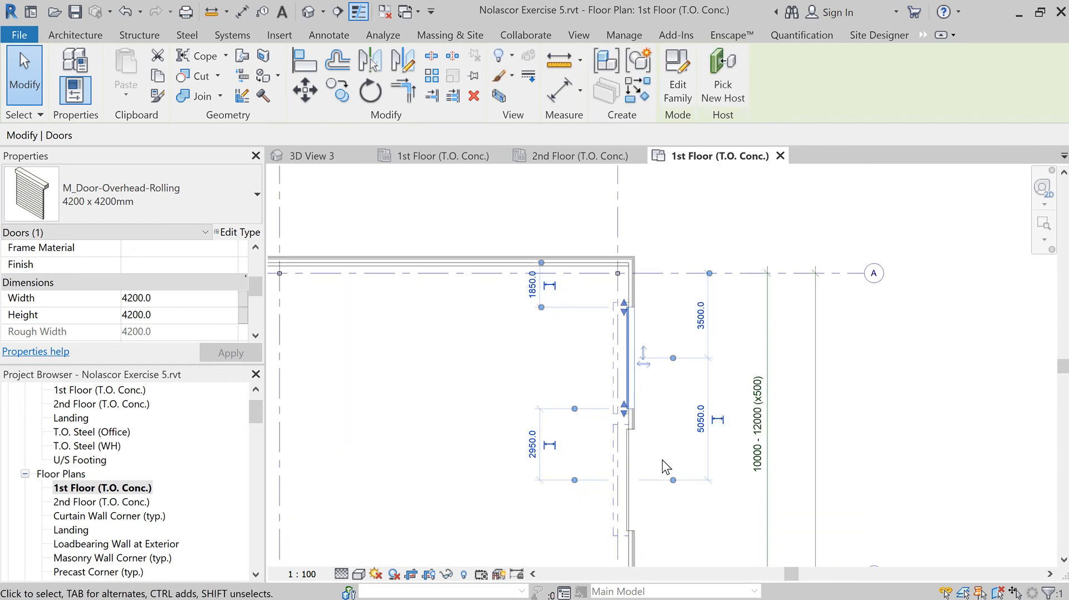
left_click(633, 472)
scroll(716, 505, "down", 1)
middle_click_drag(717, 504, 704, 393)
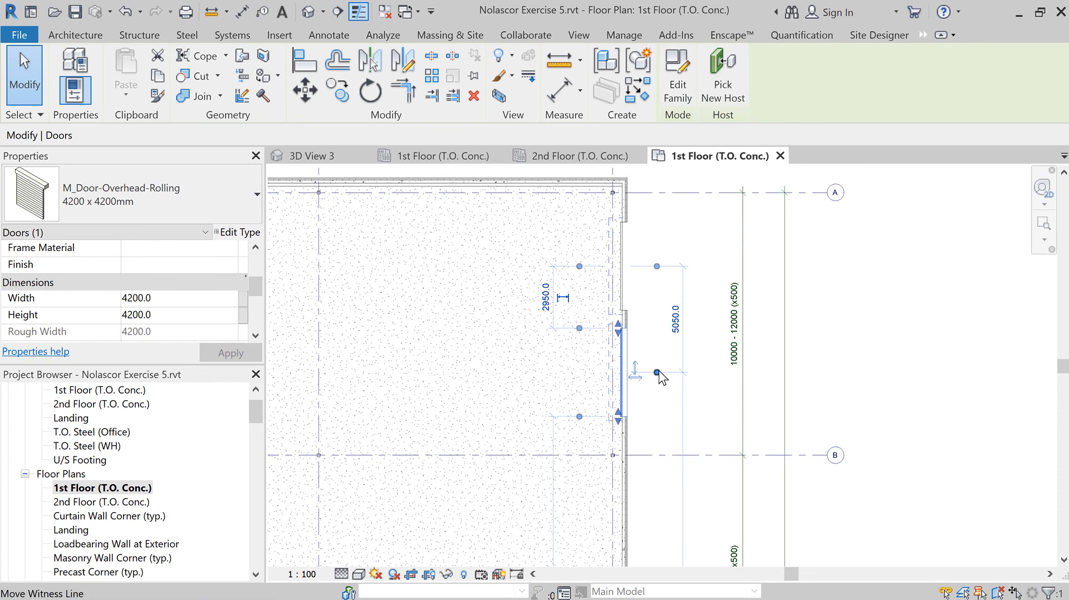
left_click_drag(658, 373, 665, 394)
left_click_drag(662, 460, 660, 456)
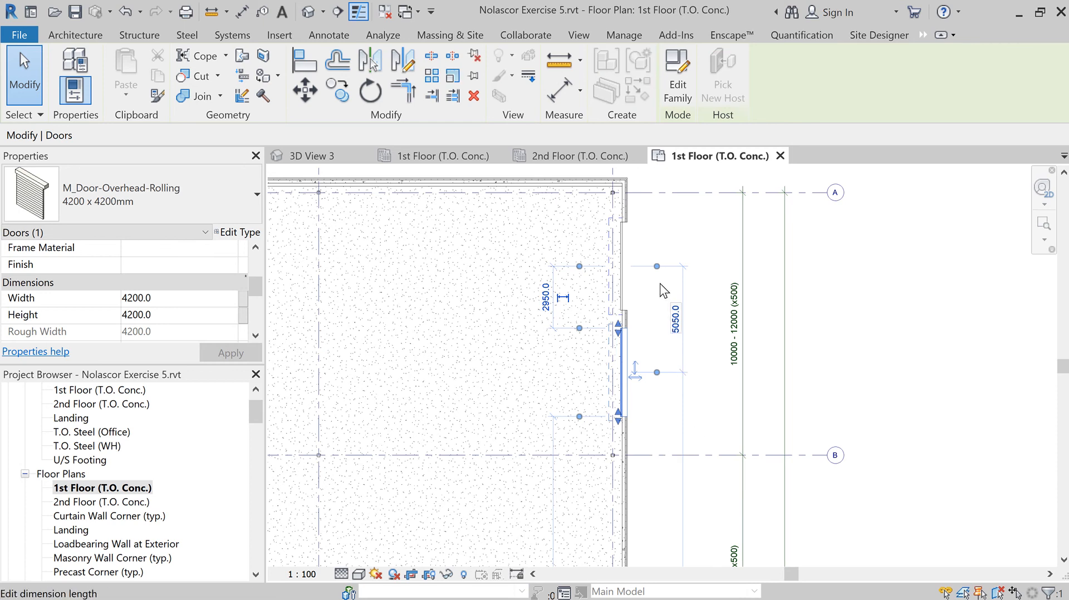
left_click(656, 453)
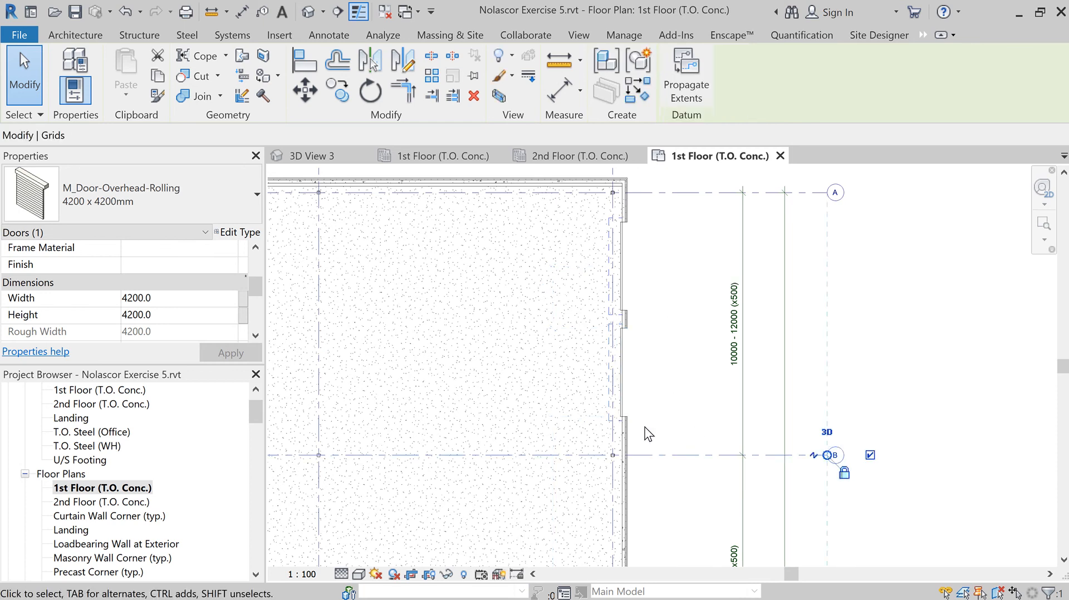
- Reference the lower overhead door's temporary dimension to grid B and set the distance to the door's centre to 3500 mm
left_click(639, 372)
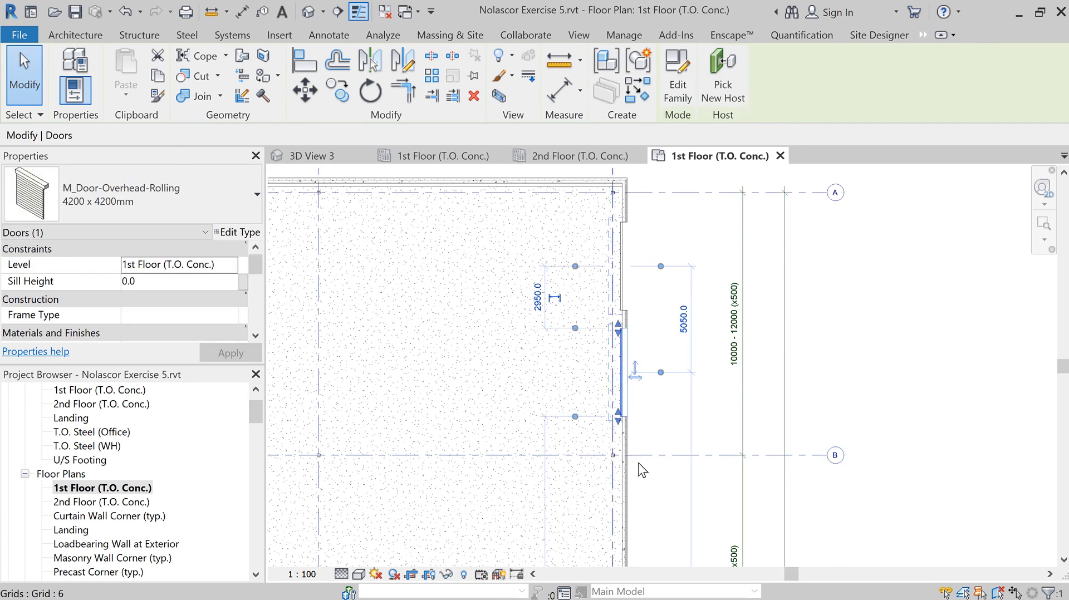
scroll(641, 465, "down", 5)
middle_click_drag(653, 483, 588, 259)
scroll(598, 384, "down", 5)
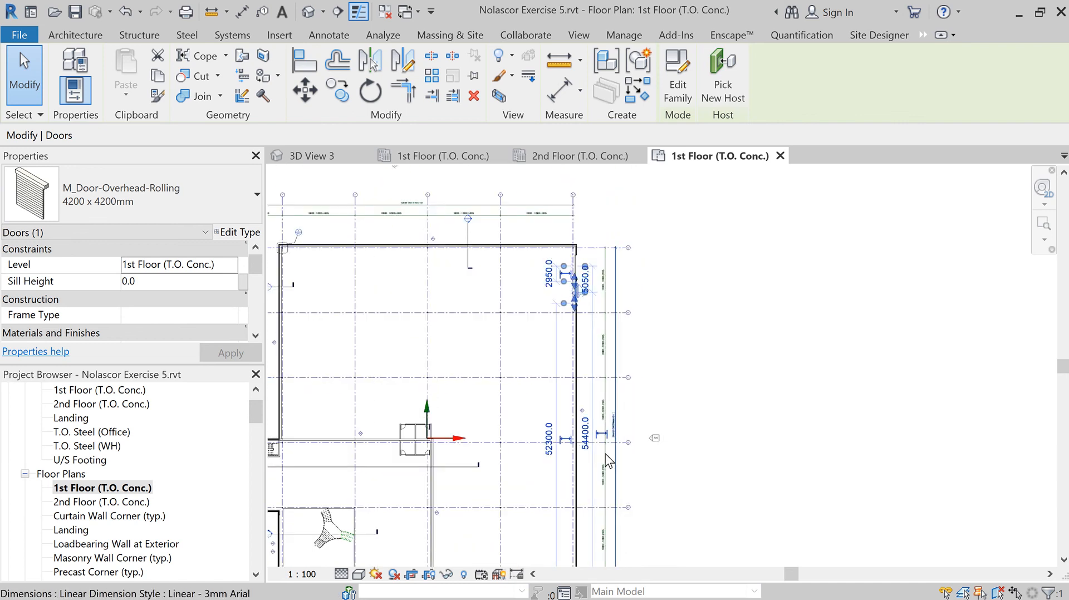
scroll(668, 479, "down", 3)
middle_click_drag(709, 485, 708, 459)
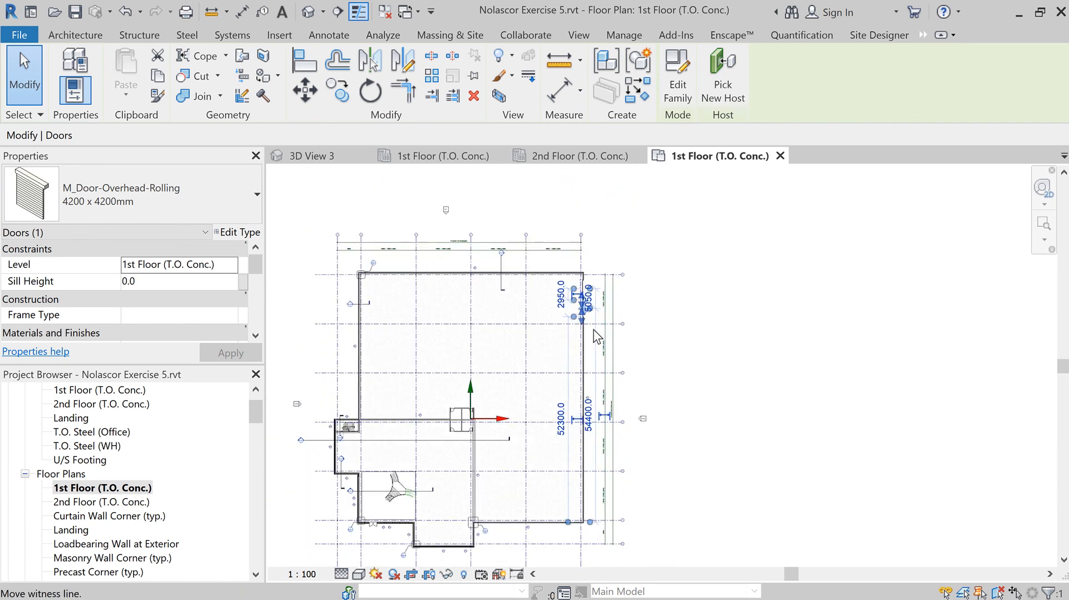
left_click_drag(593, 329, 609, 322)
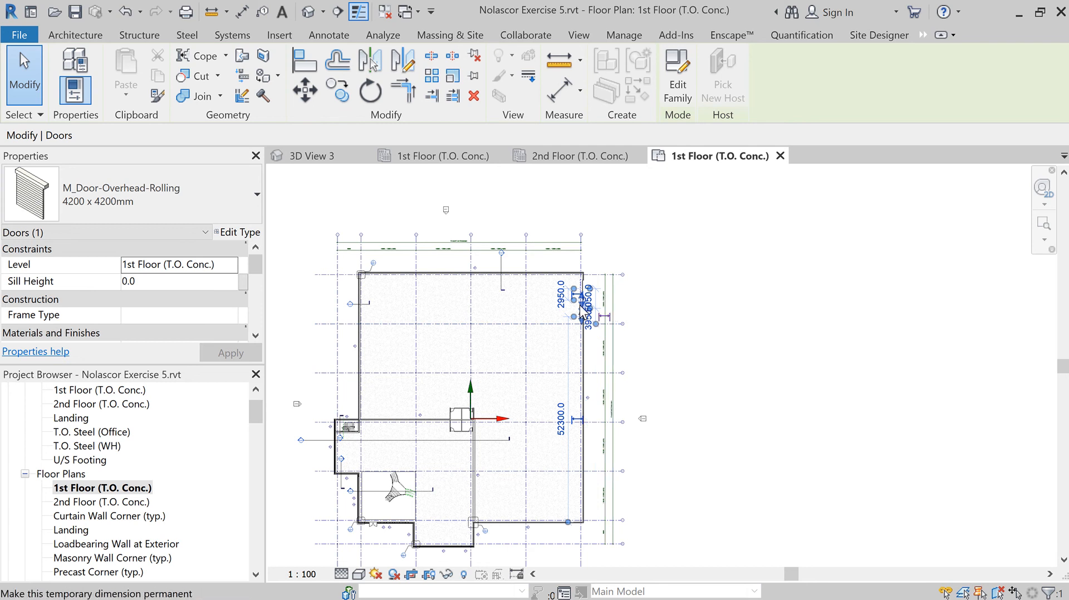
scroll(580, 305, "up", 6)
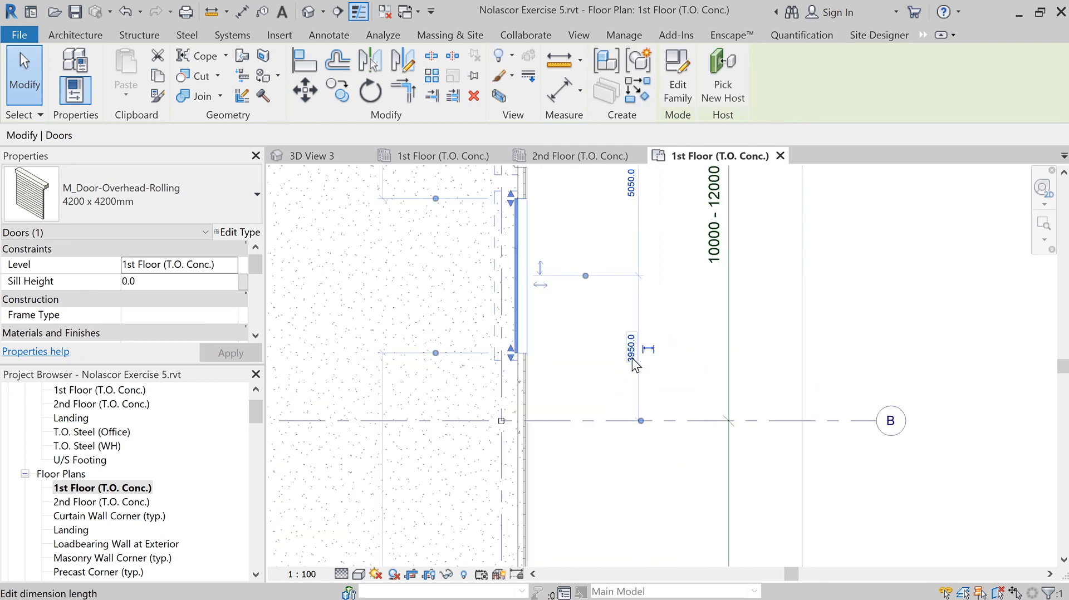
left_click(633, 359)
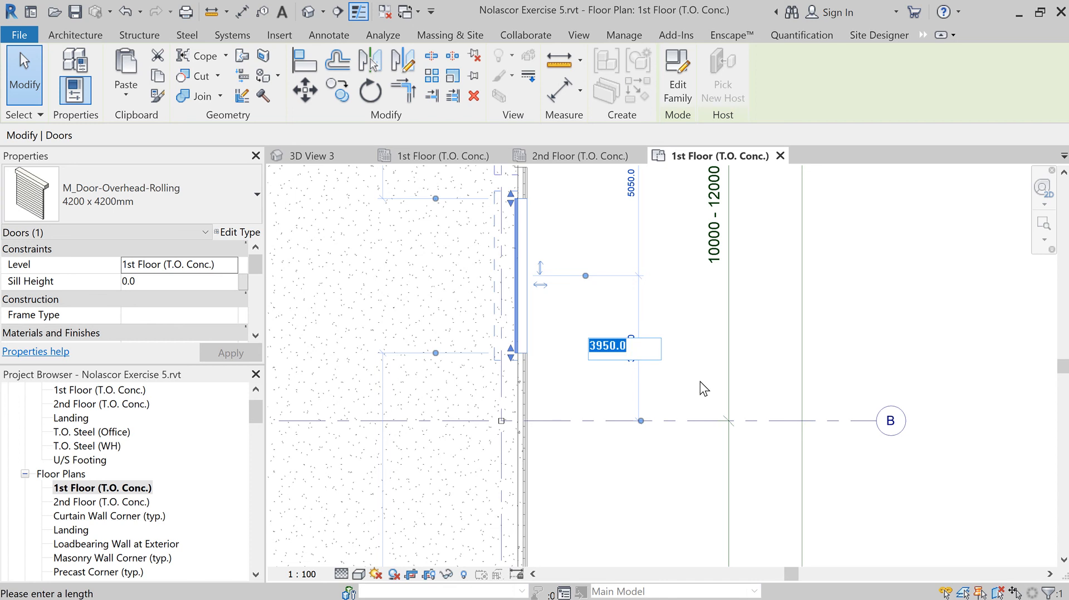
type("35")
key("Return")
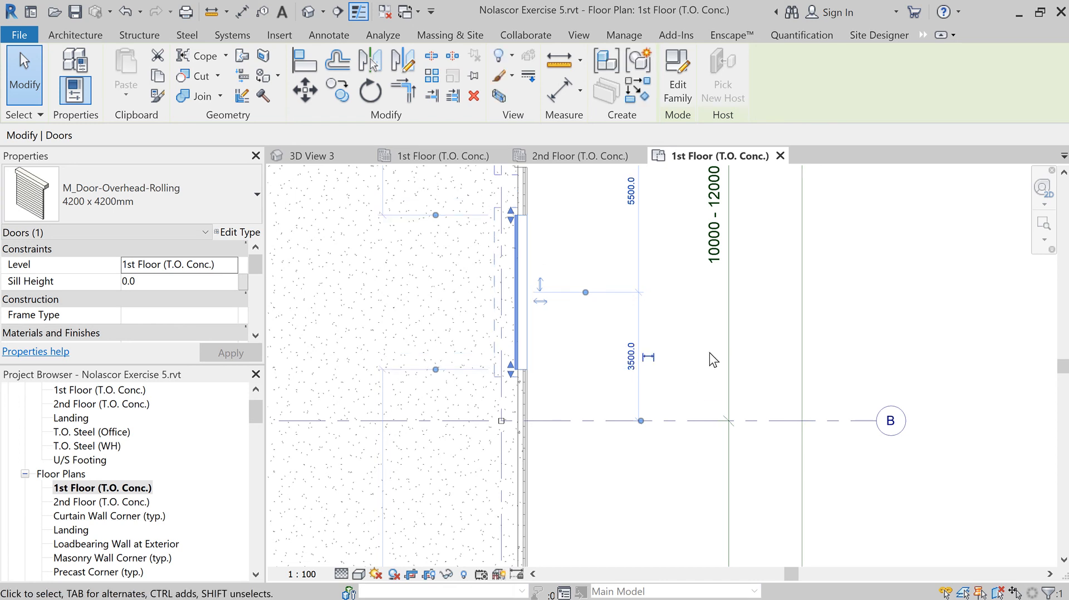
- Open the default 3D view and orbit the model to show the back of the building
scroll(704, 366, "down", 2)
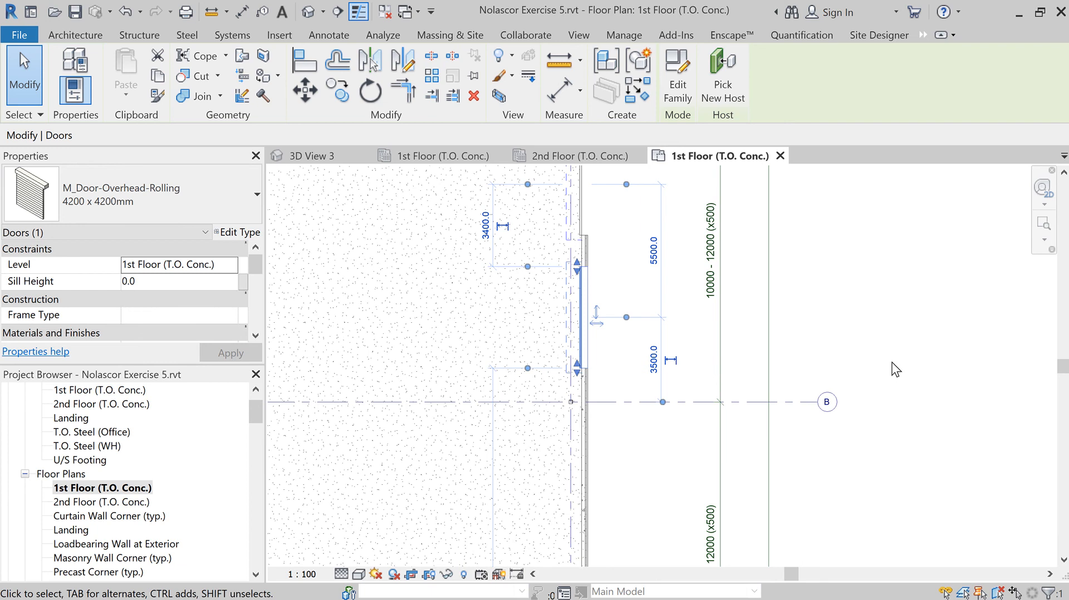
scroll(892, 360, "down", 2)
middle_click_drag(892, 353, 852, 436)
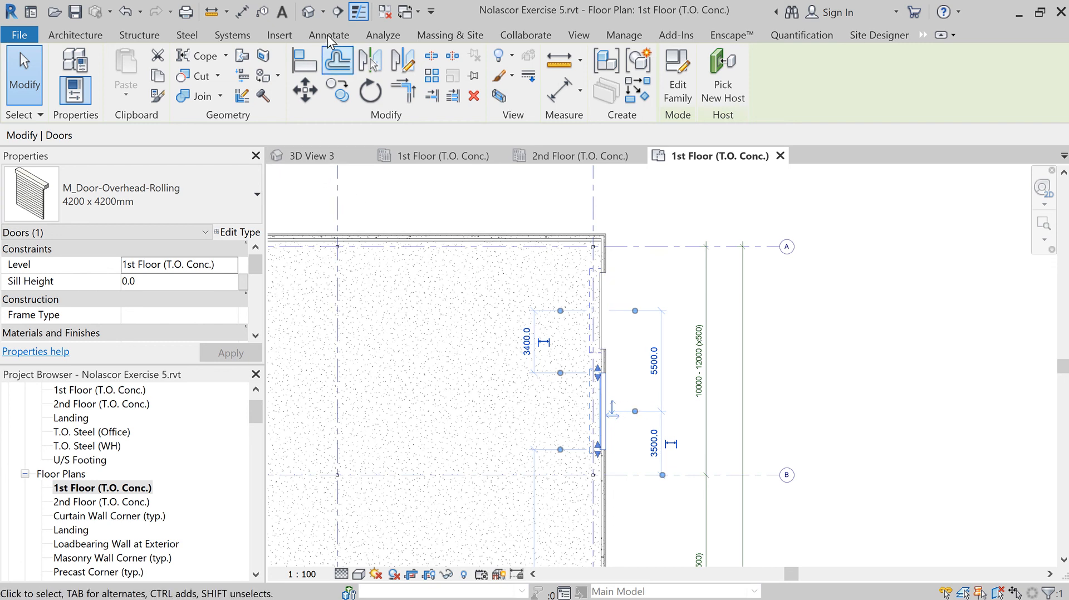
left_click(309, 13)
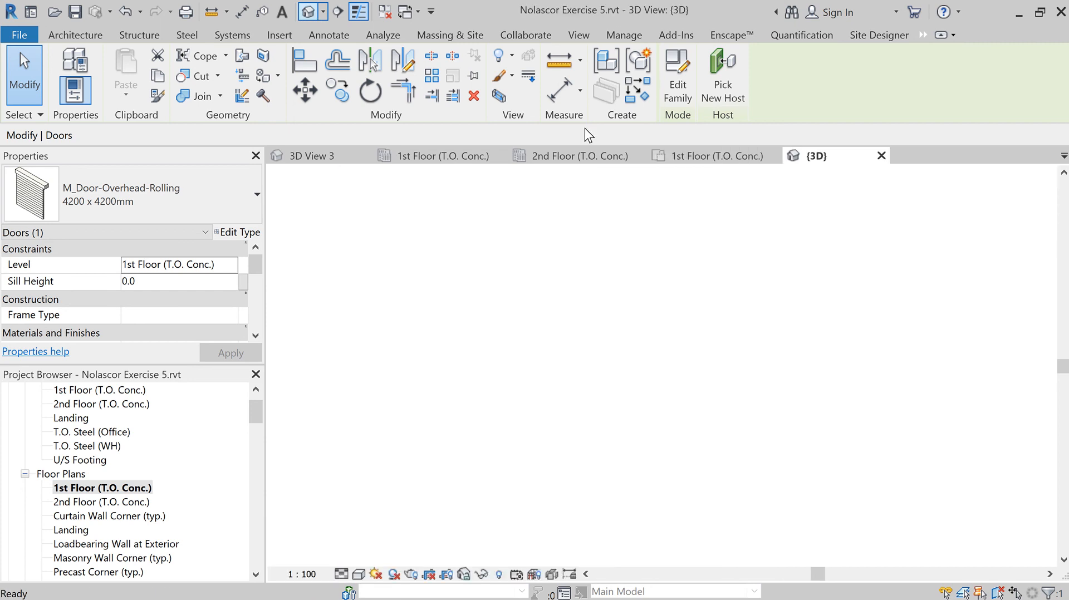
left_click(892, 440)
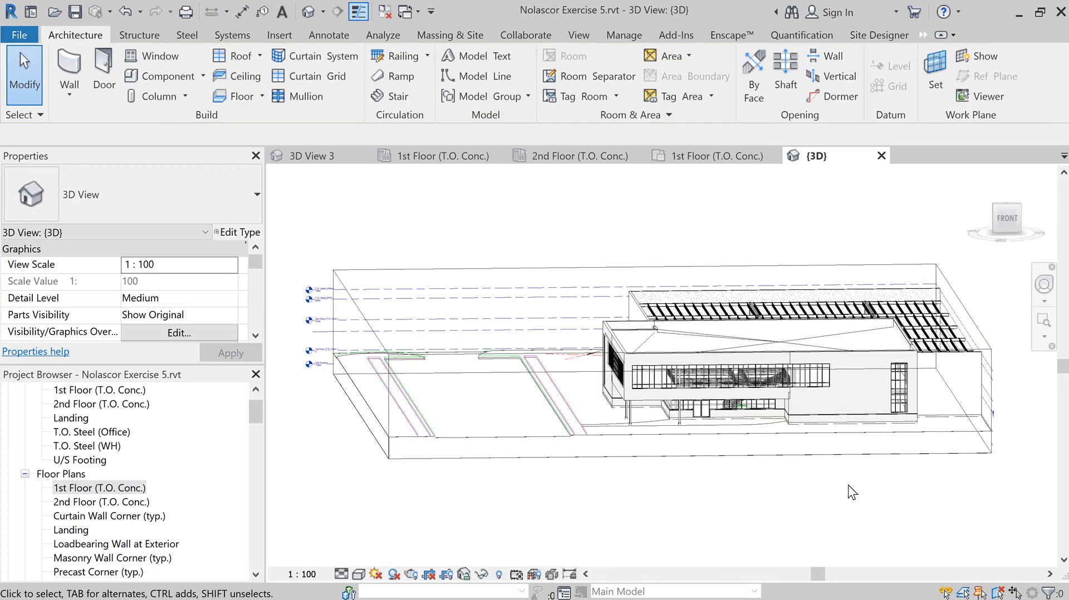
middle_click_drag(899, 485, 553, 517, "shift")
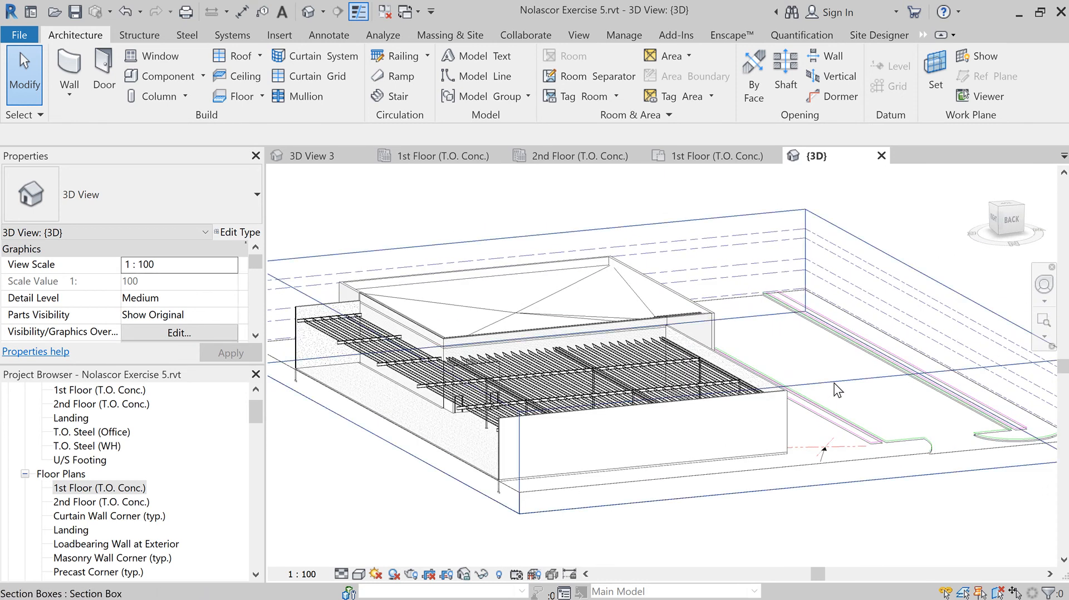
- Extend the section box outward past the warehouse's exterior wall with the overhead doors, and inspect both doors from outside
left_click(825, 452)
scroll(827, 465, "down", 2)
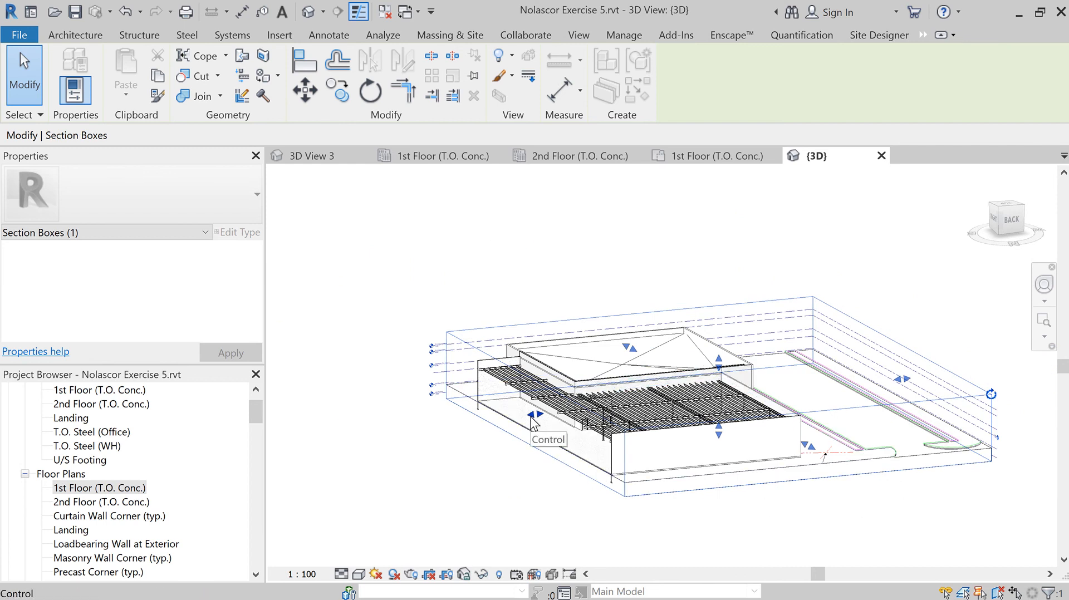
left_click_drag(532, 417, 381, 444)
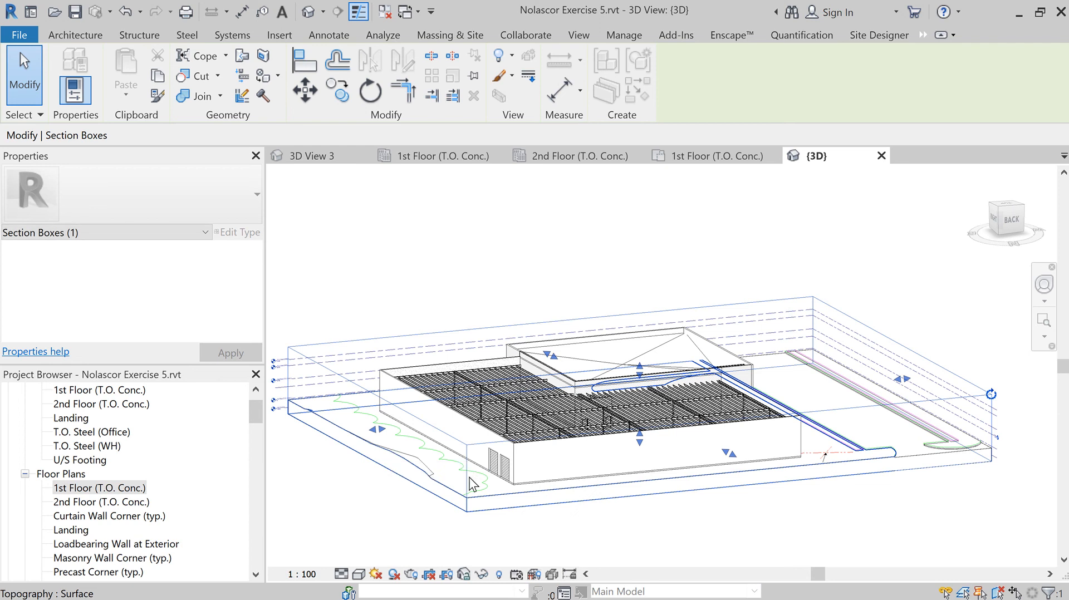
middle_click_drag(799, 518, 767, 503)
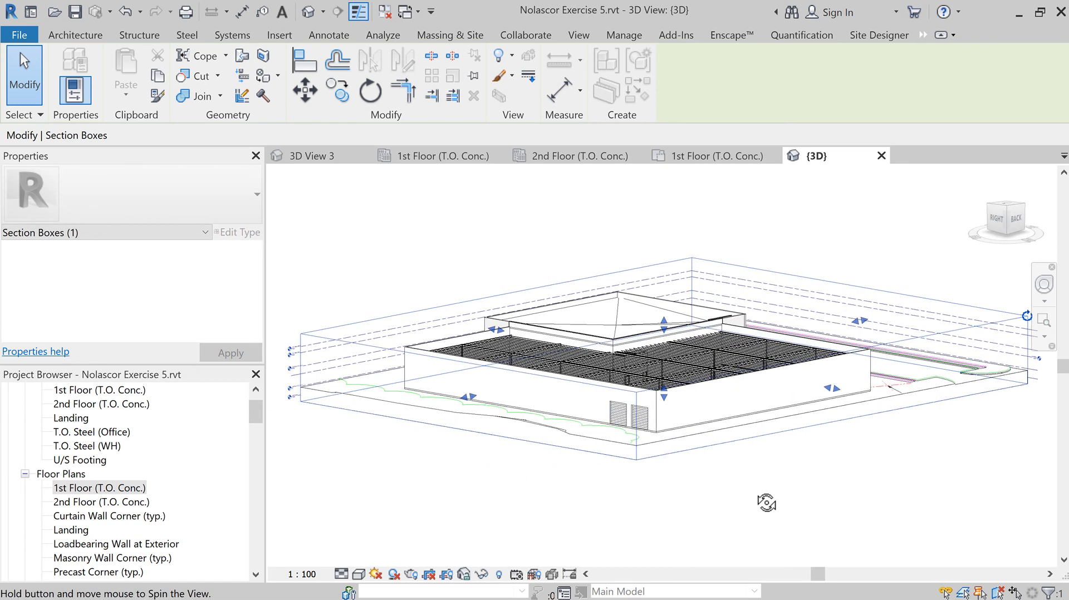
scroll(640, 474, "up", 5)
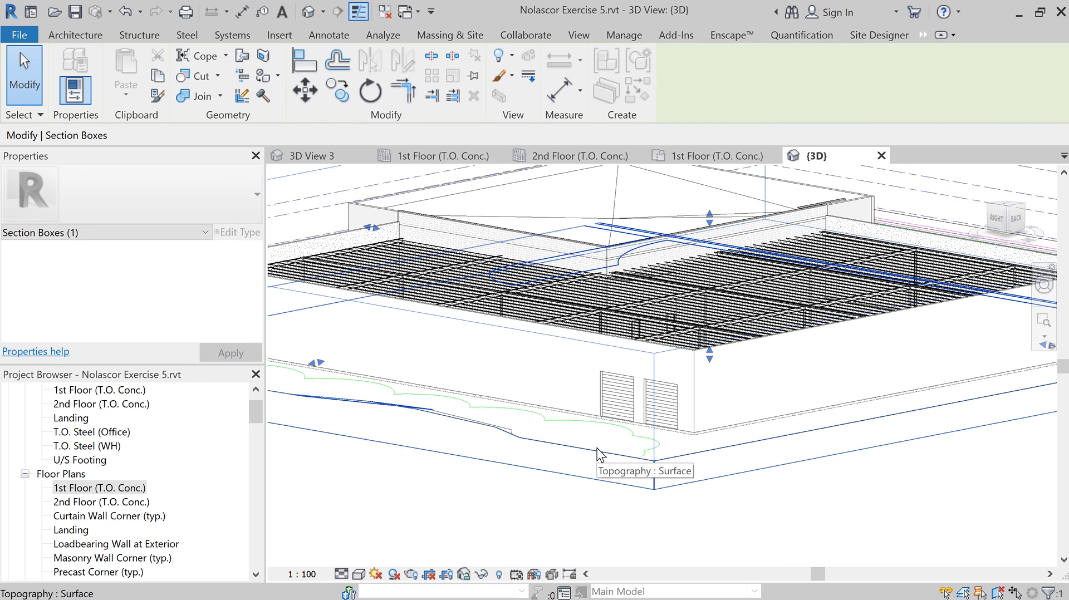
middle_click_drag(607, 432, 634, 484, "shift")
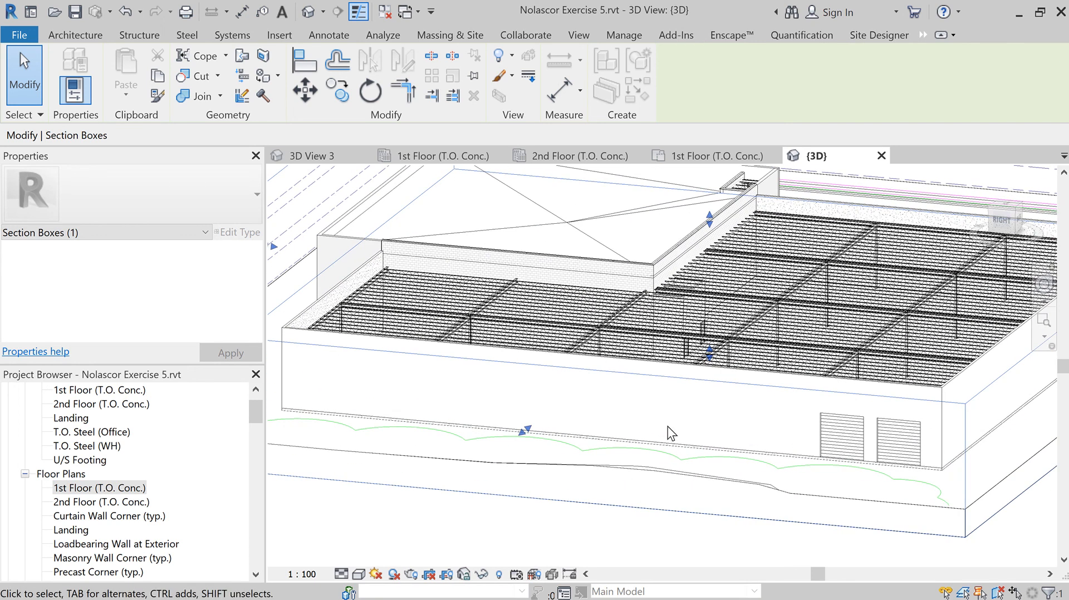